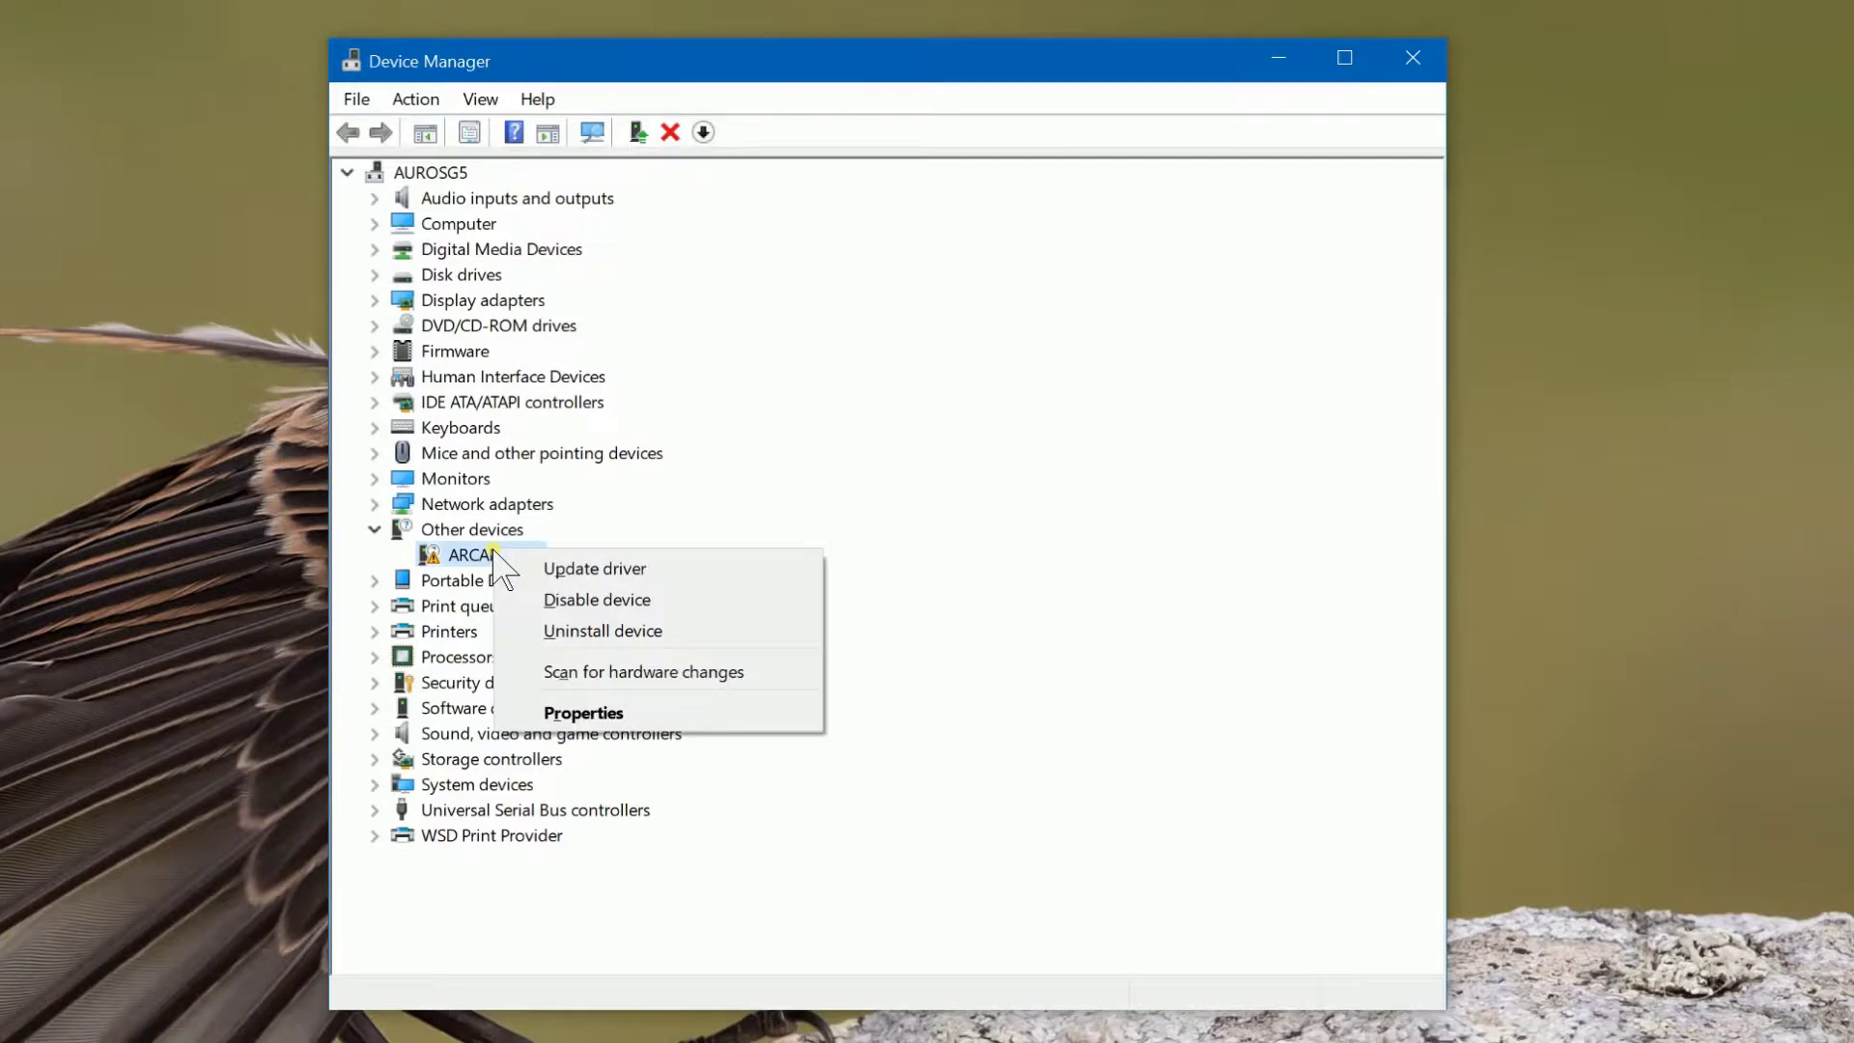
Try to update the ARCAM DFU device driver through an automatic driver search.
left_click(585, 571)
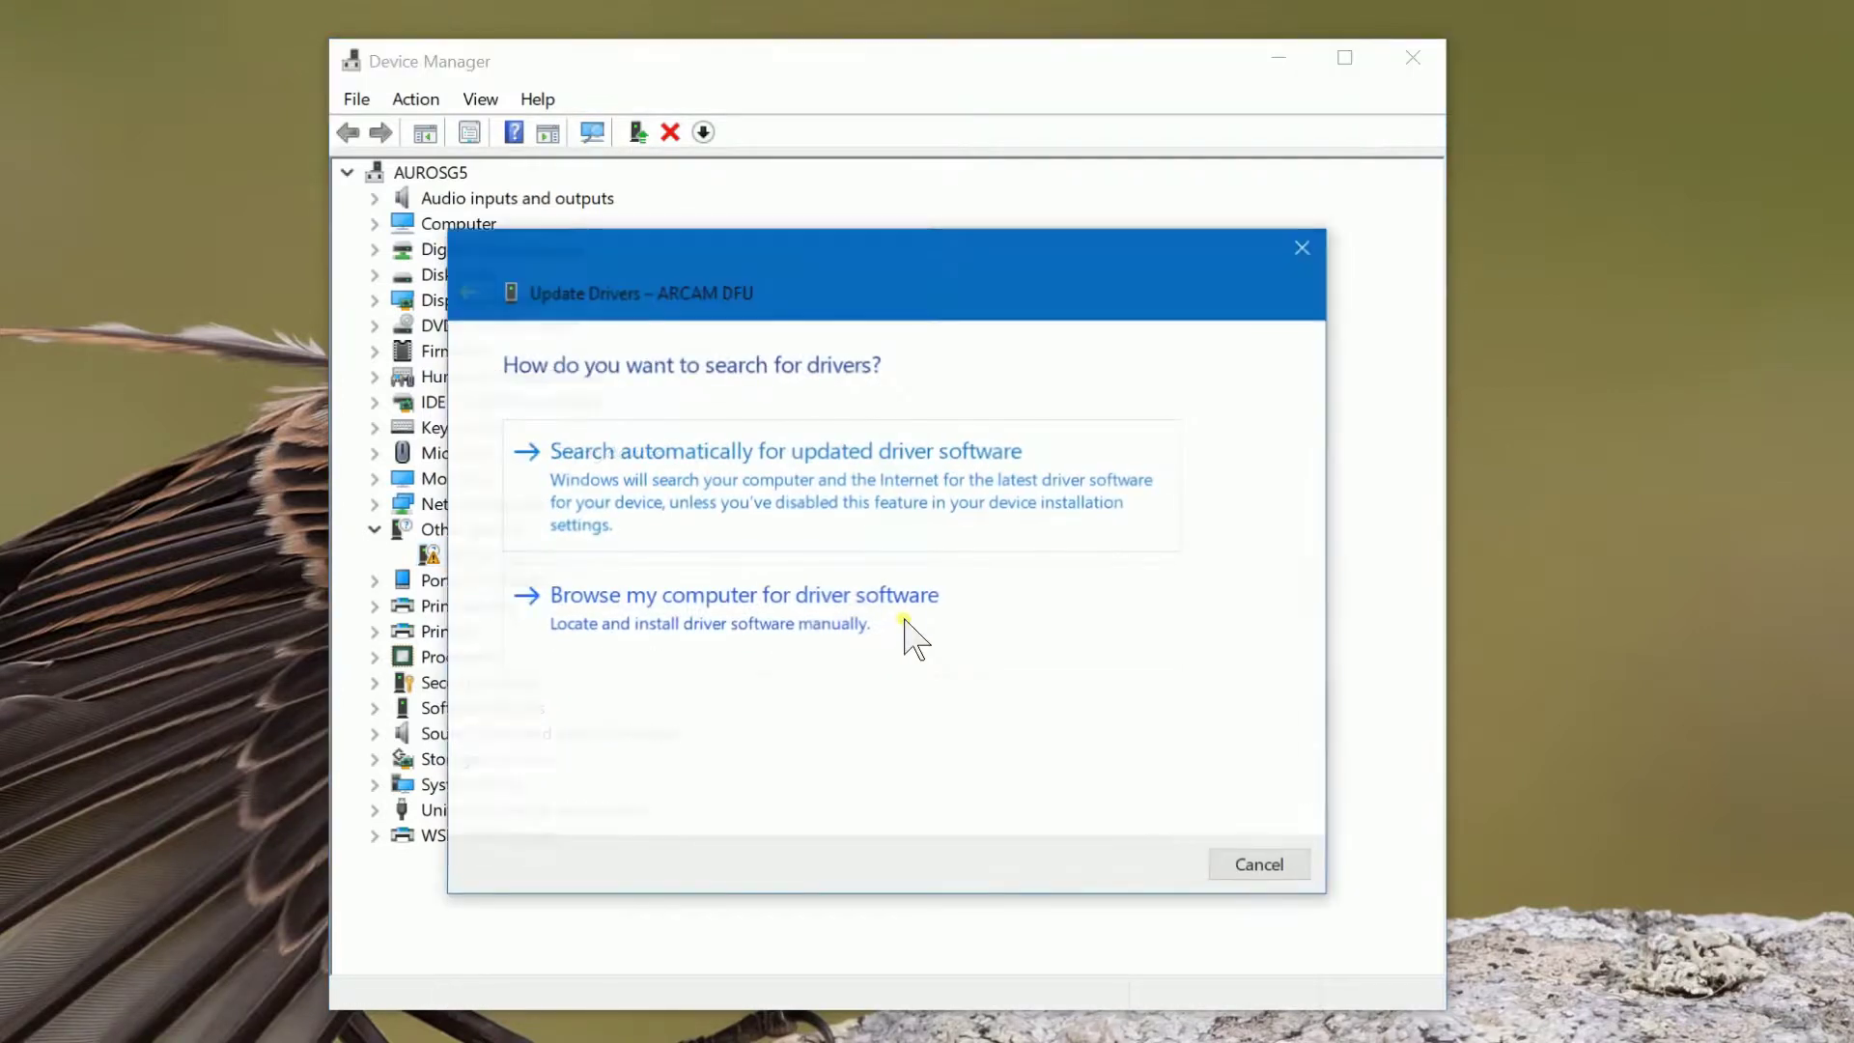
left_click(927, 467)
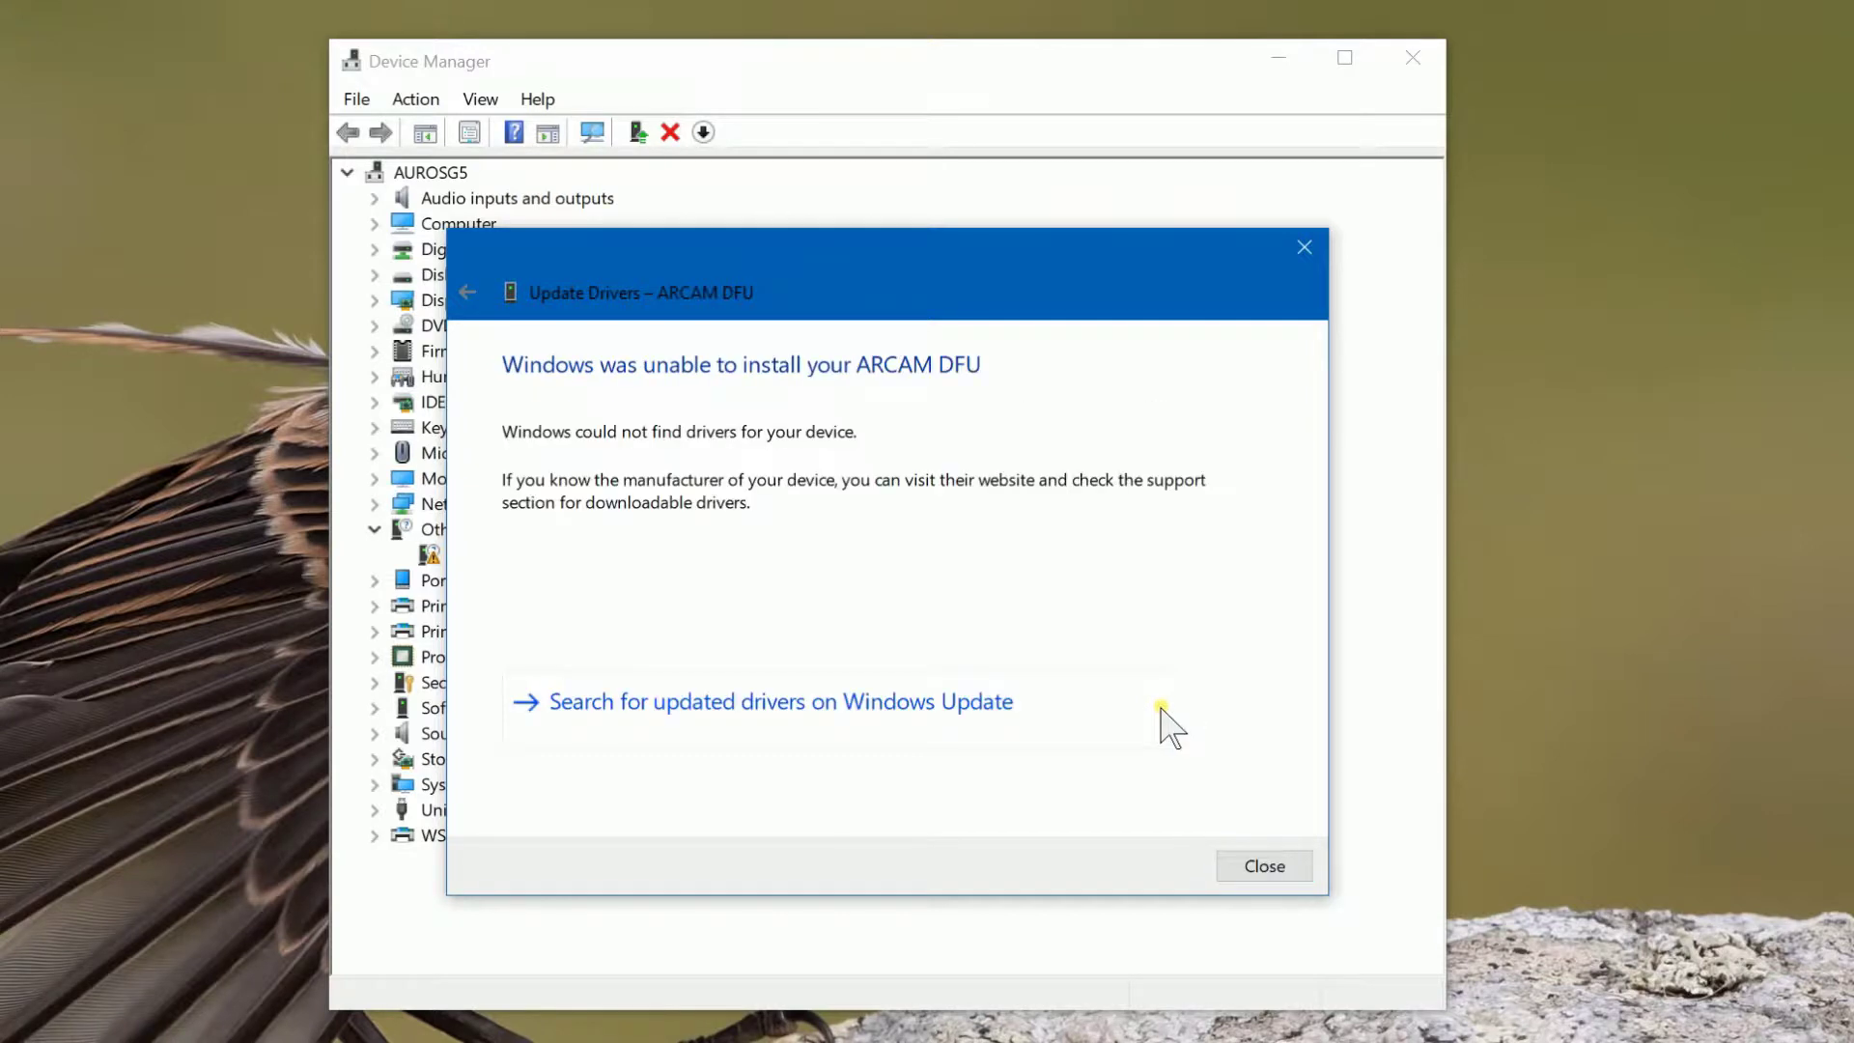
left_click(1268, 875)
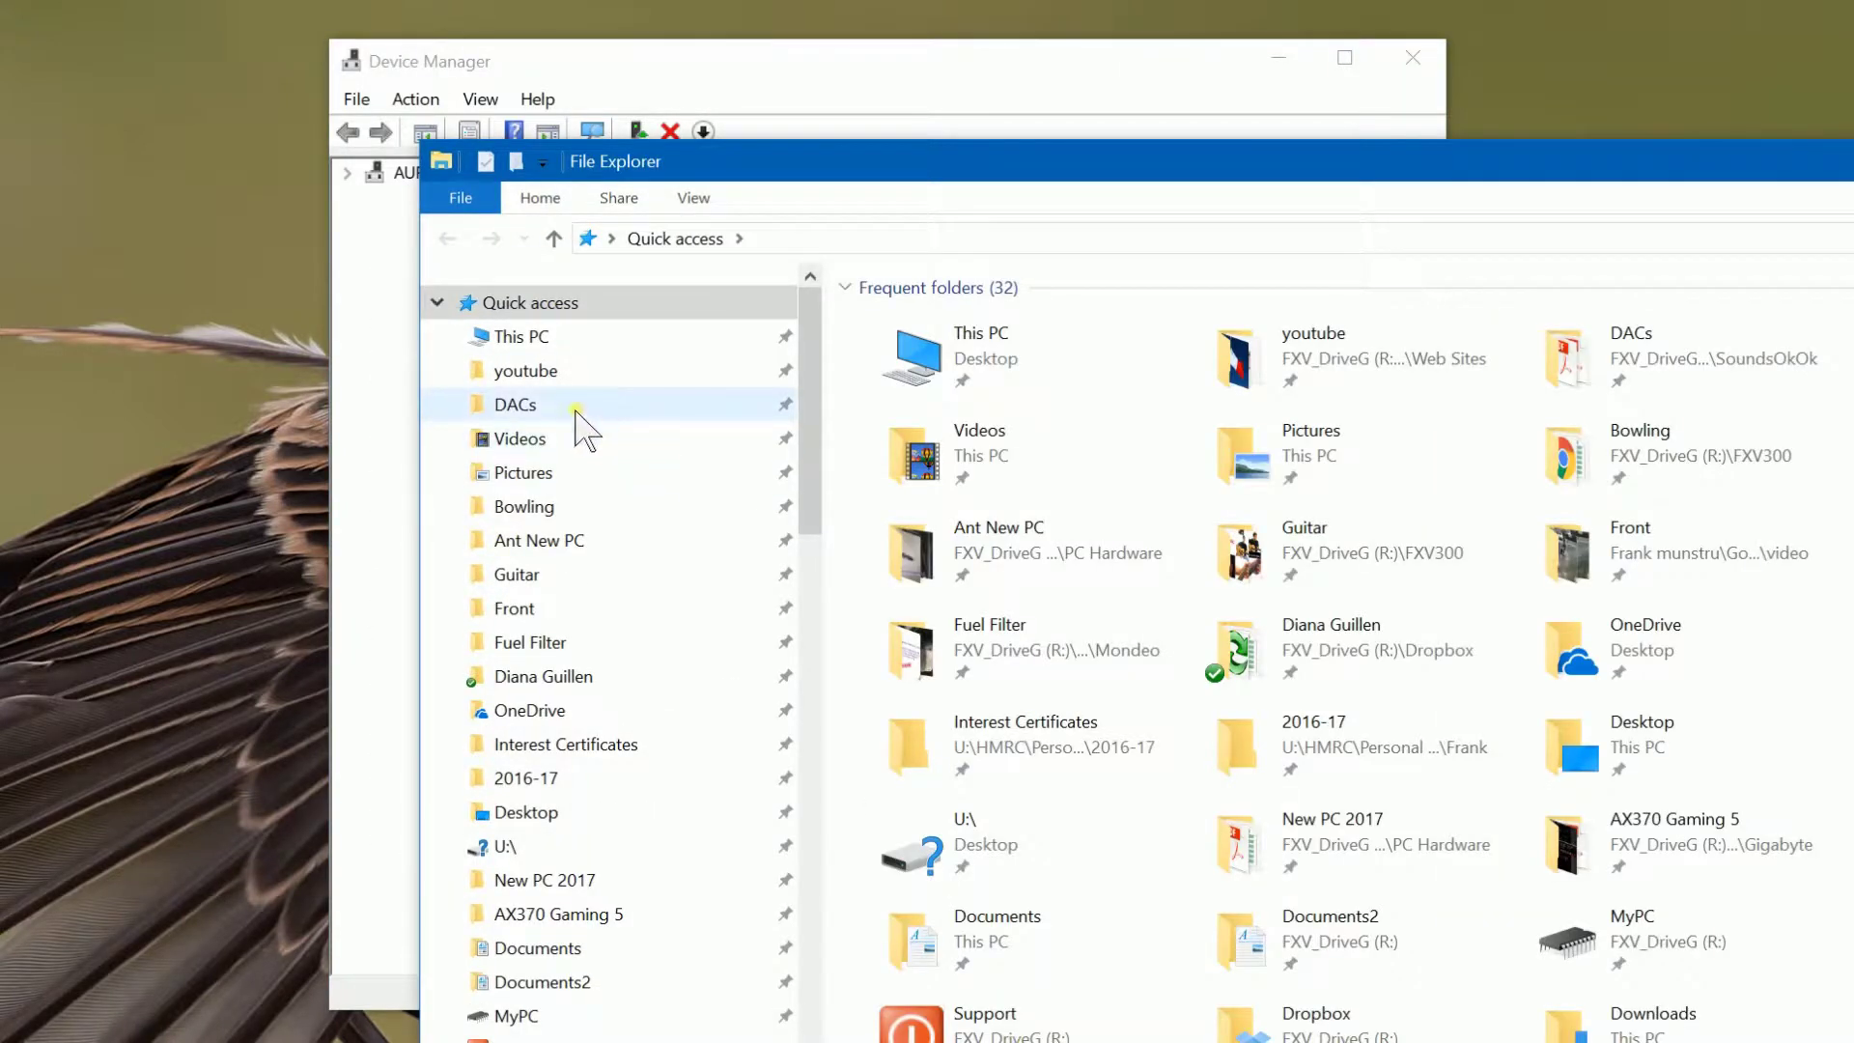
Extract Arcam_DriverSetup_4.11.0.zip from the DACs folder to the suggested destination.
left_click(533, 406)
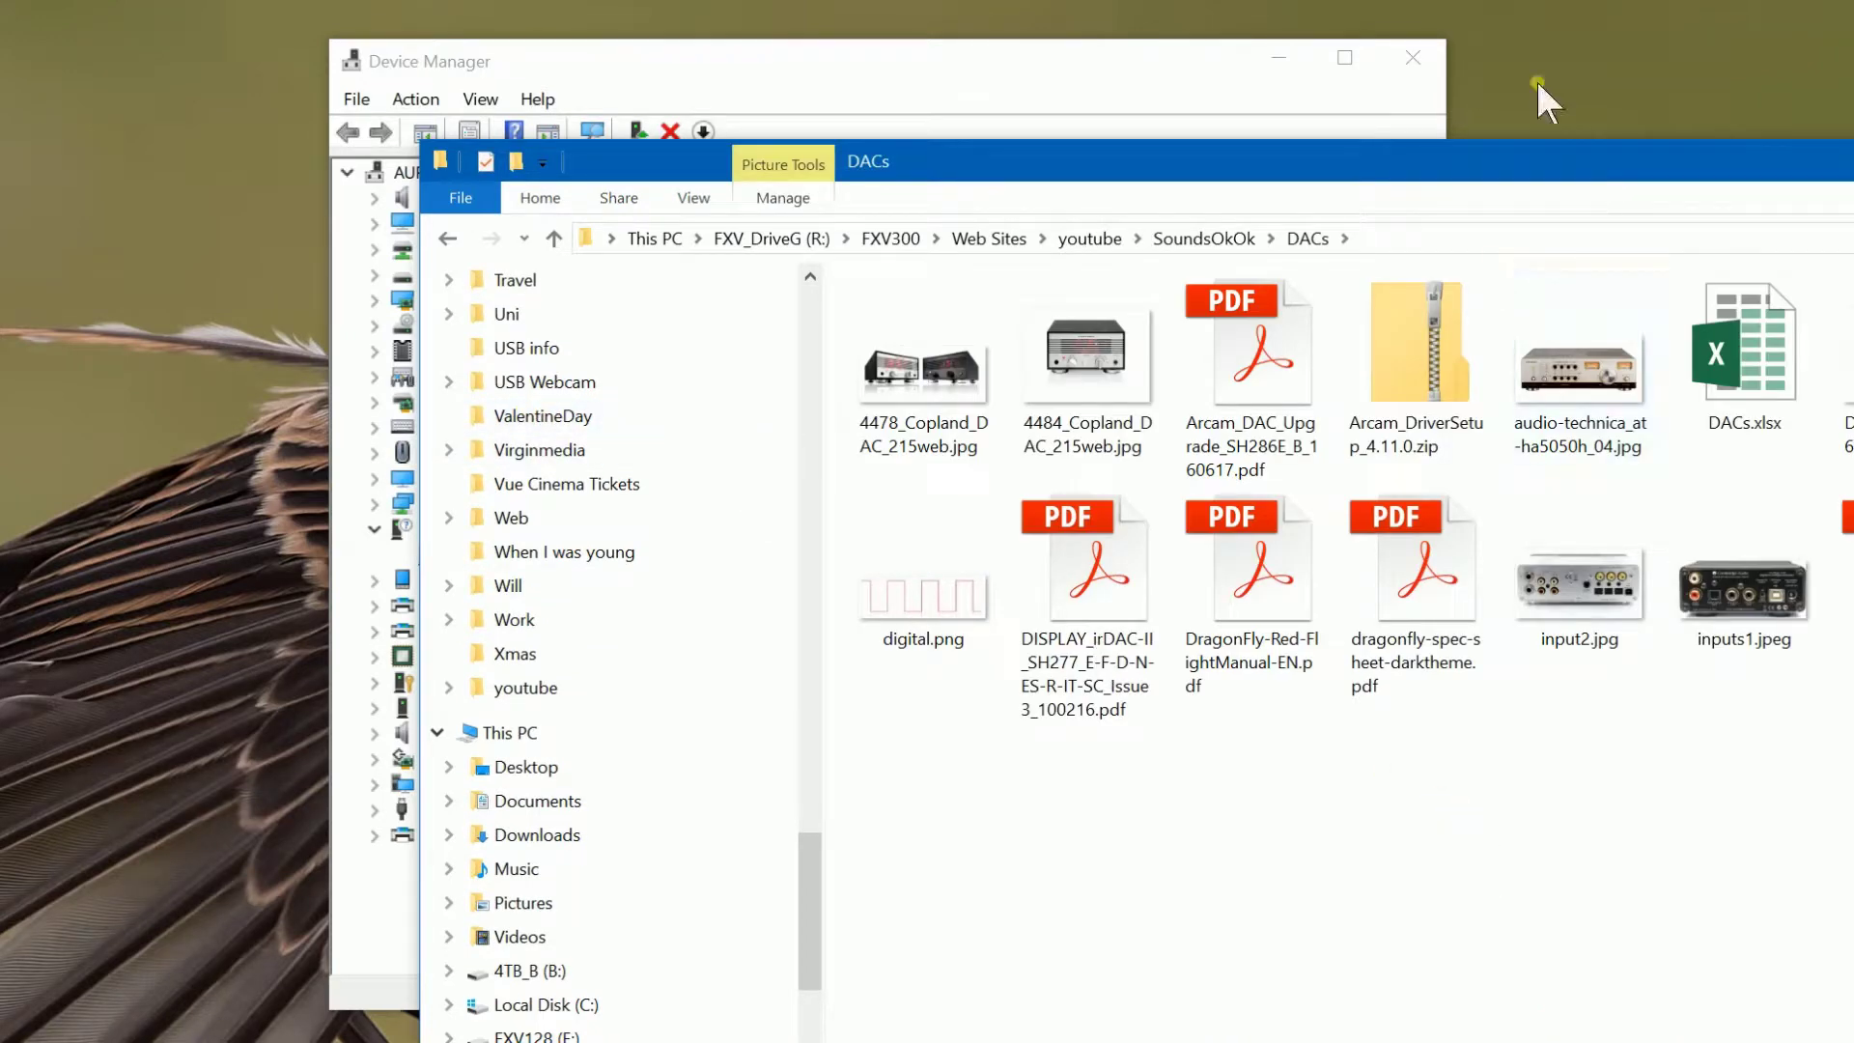
left_click_drag(1542, 159, 1109, 72)
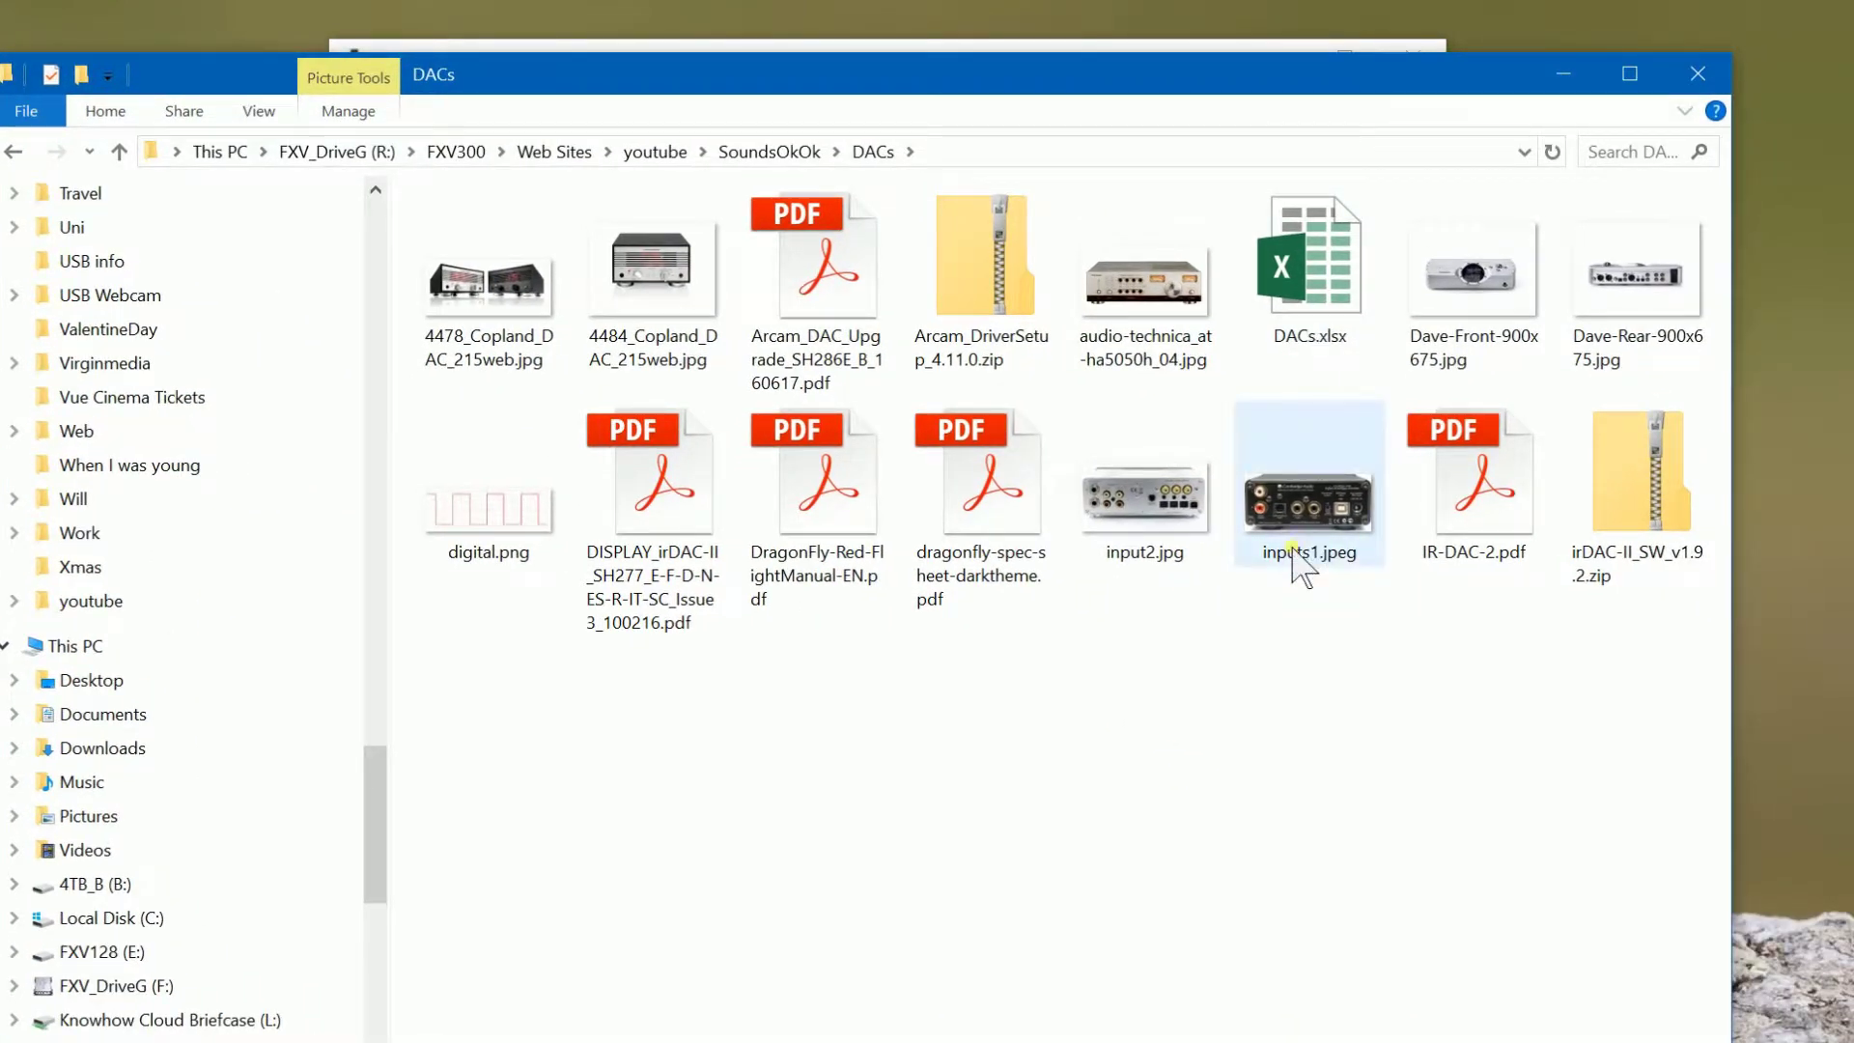
double_click(970, 280)
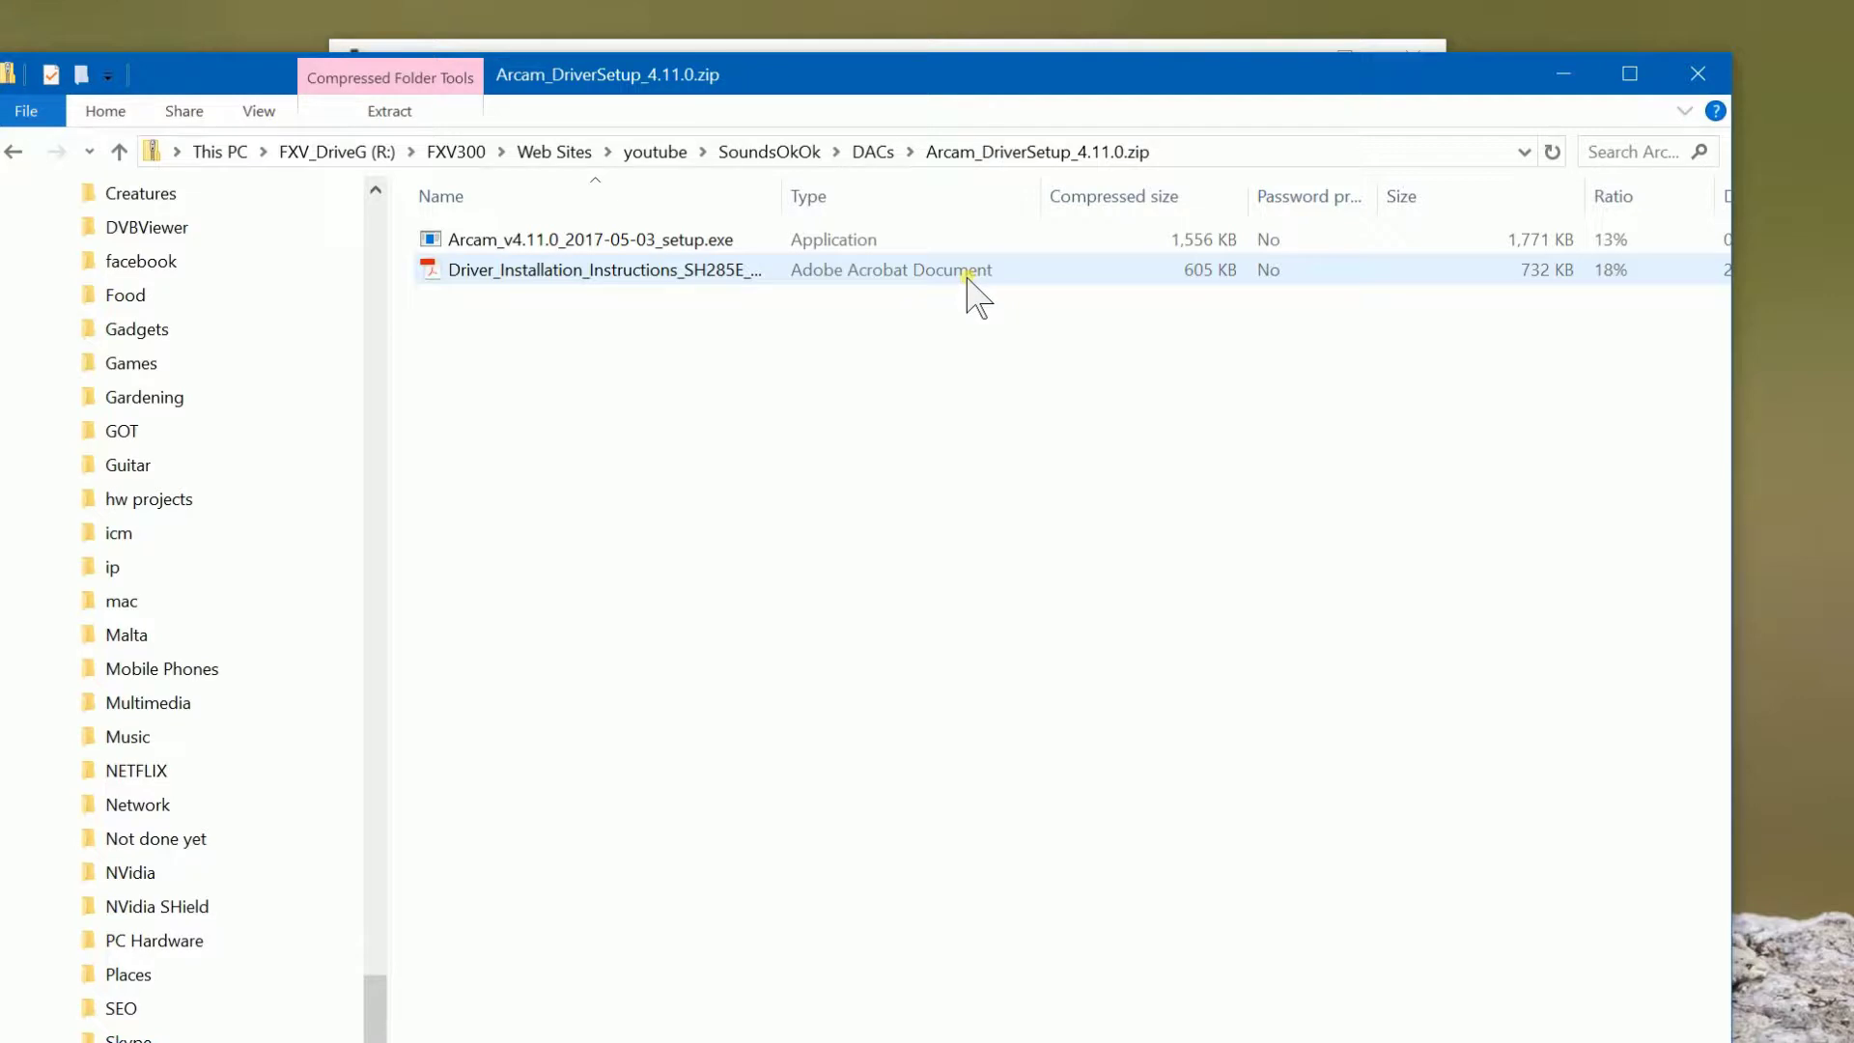
double_click(633, 238)
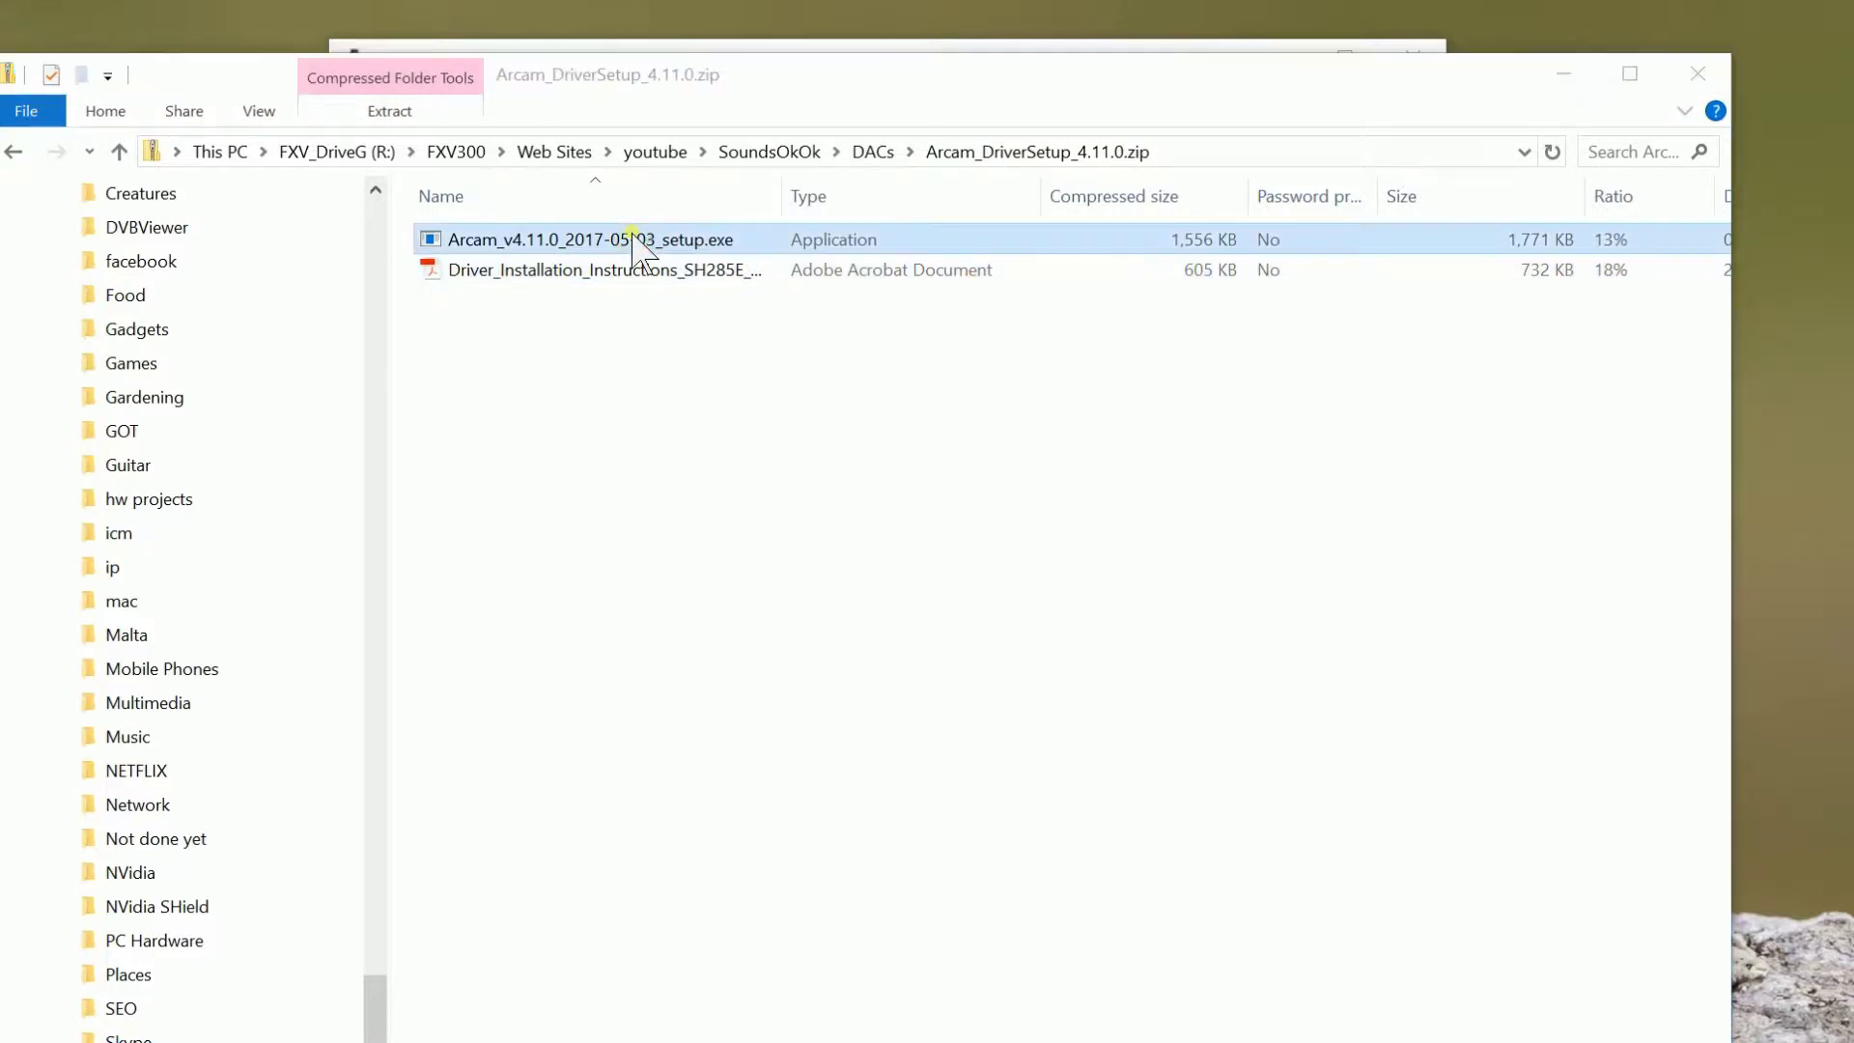
left_click(673, 618)
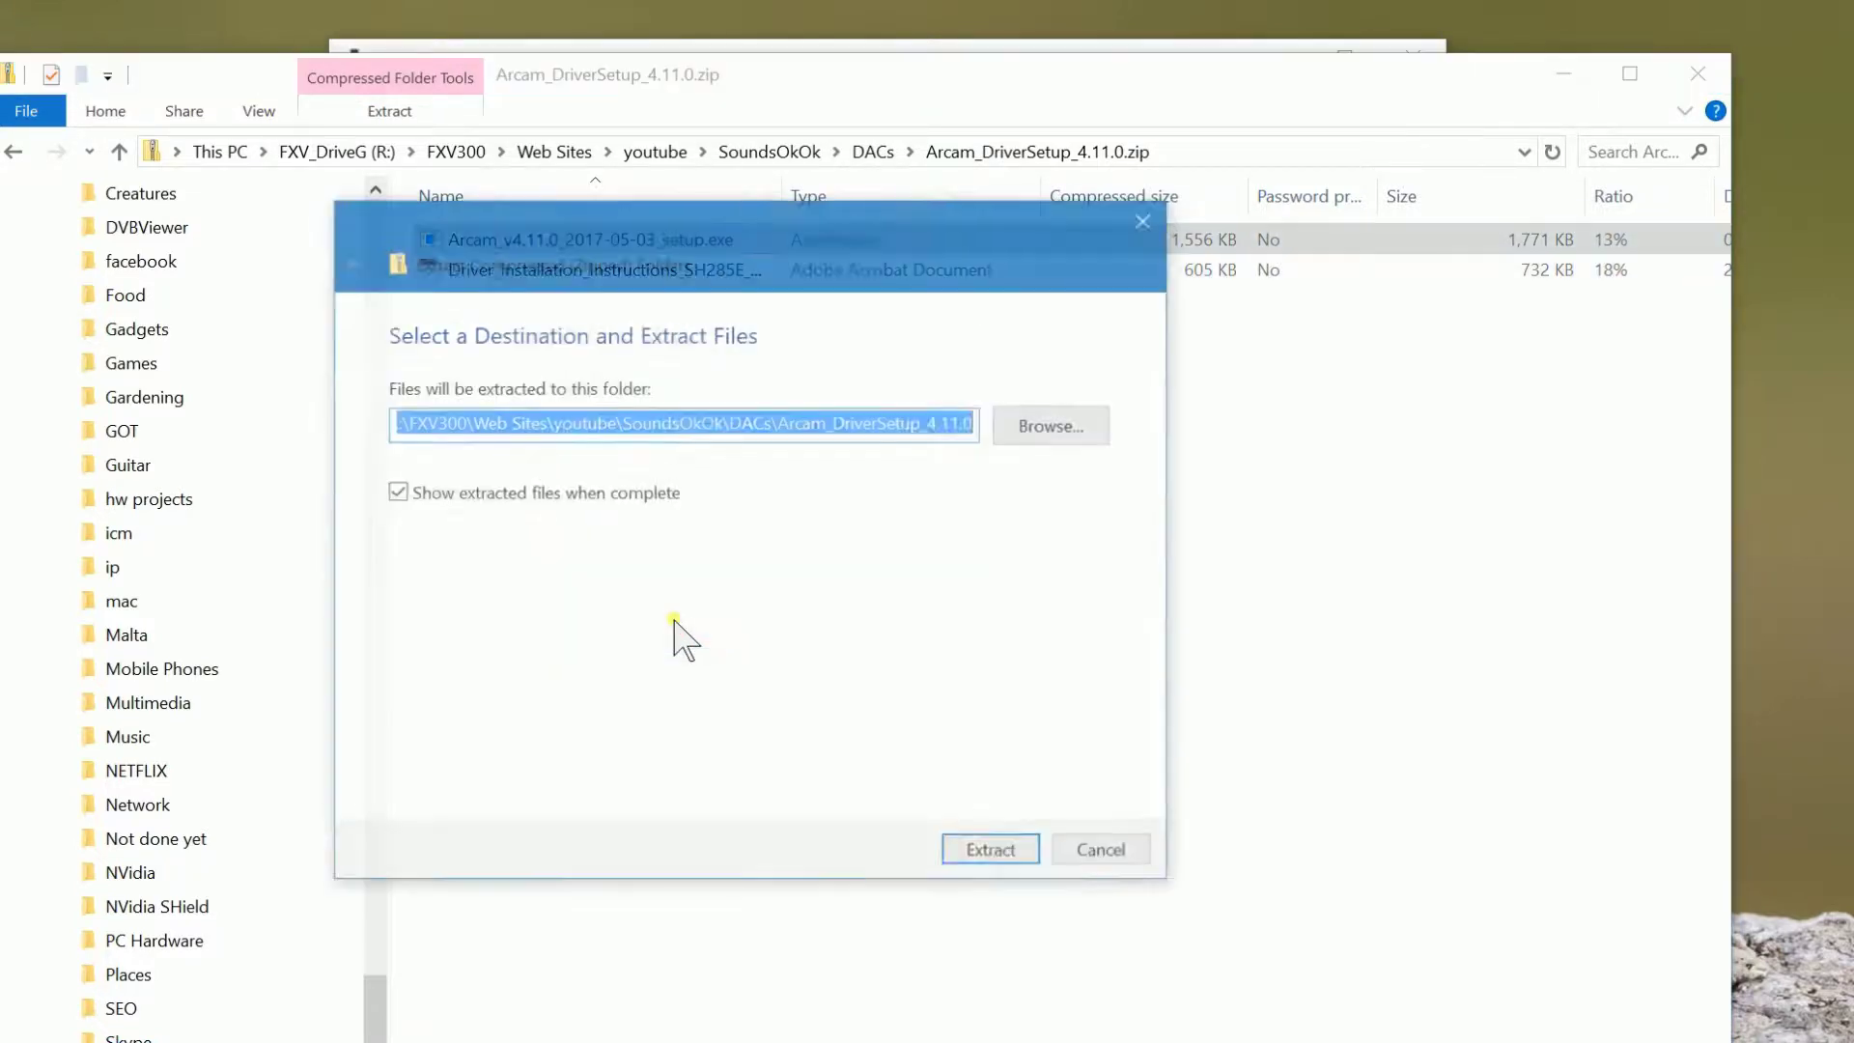
left_click(996, 853)
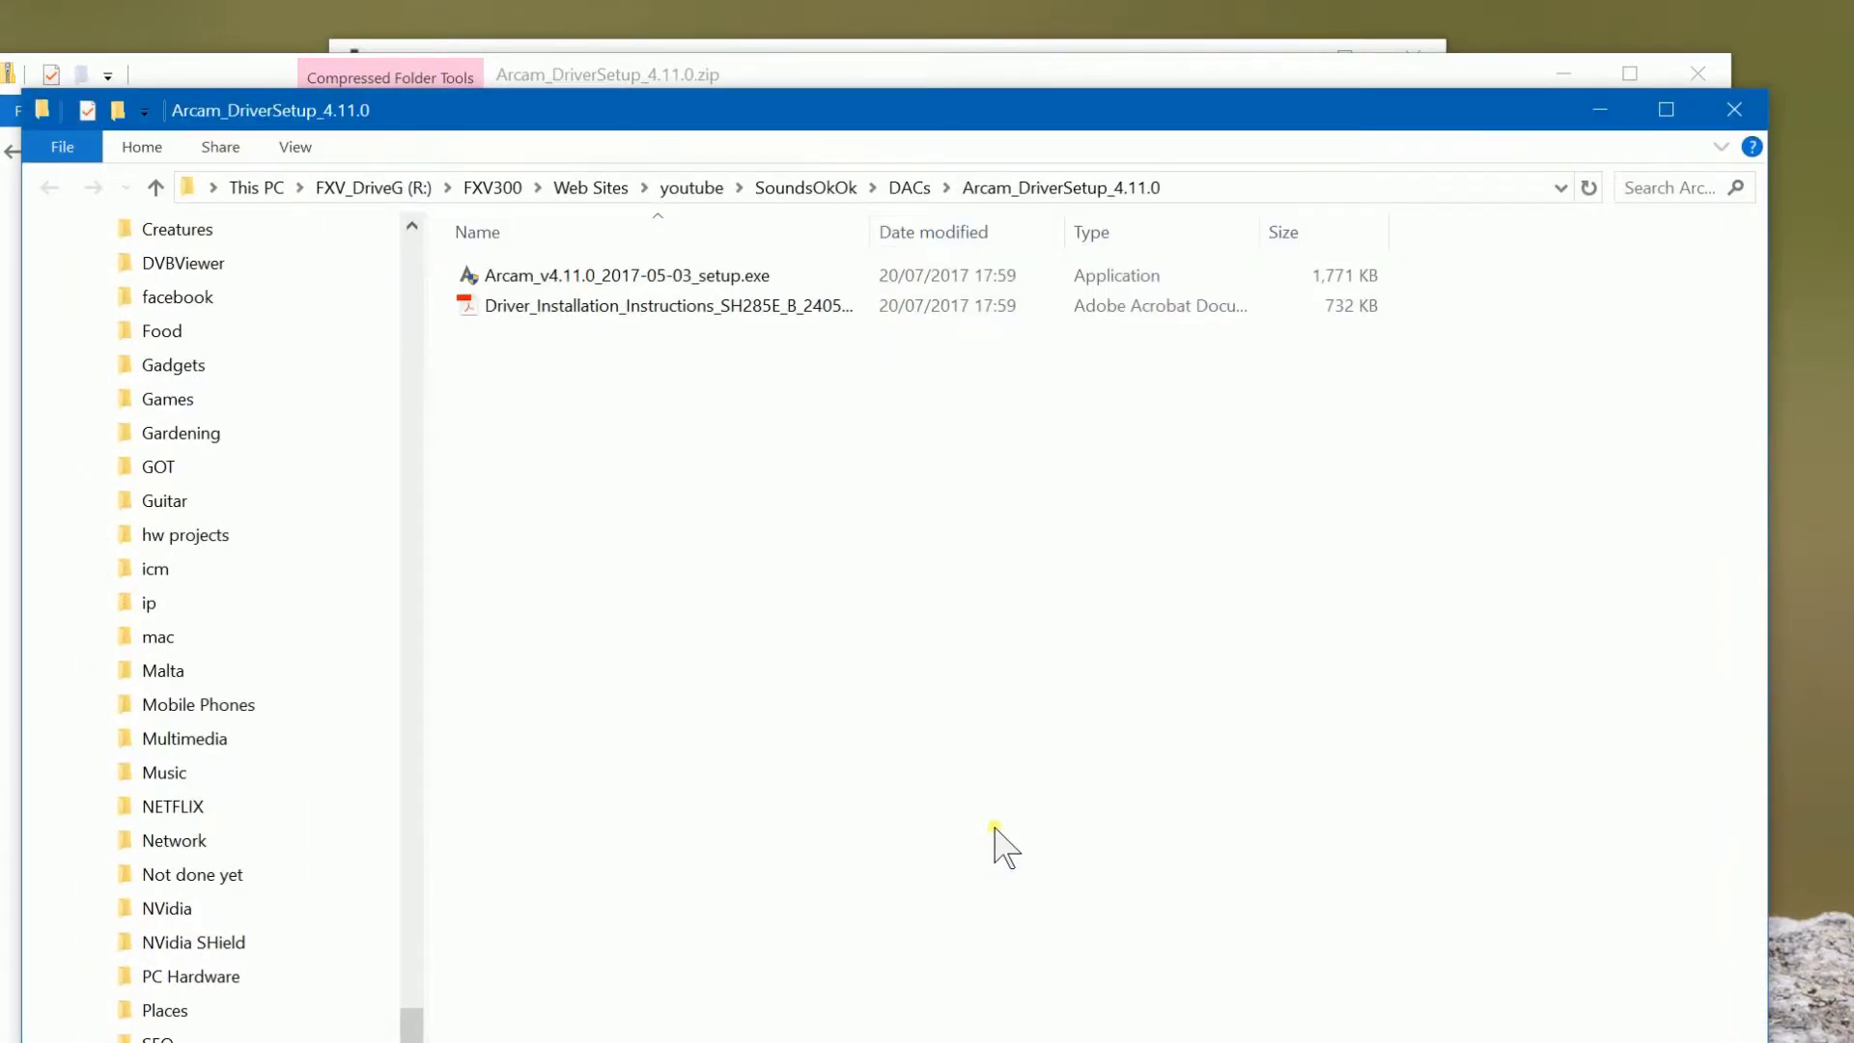
Run Arcam_v4.11.0_2017-05-03_setup.exe and complete the Arcam driver installation.
double_click(700, 276)
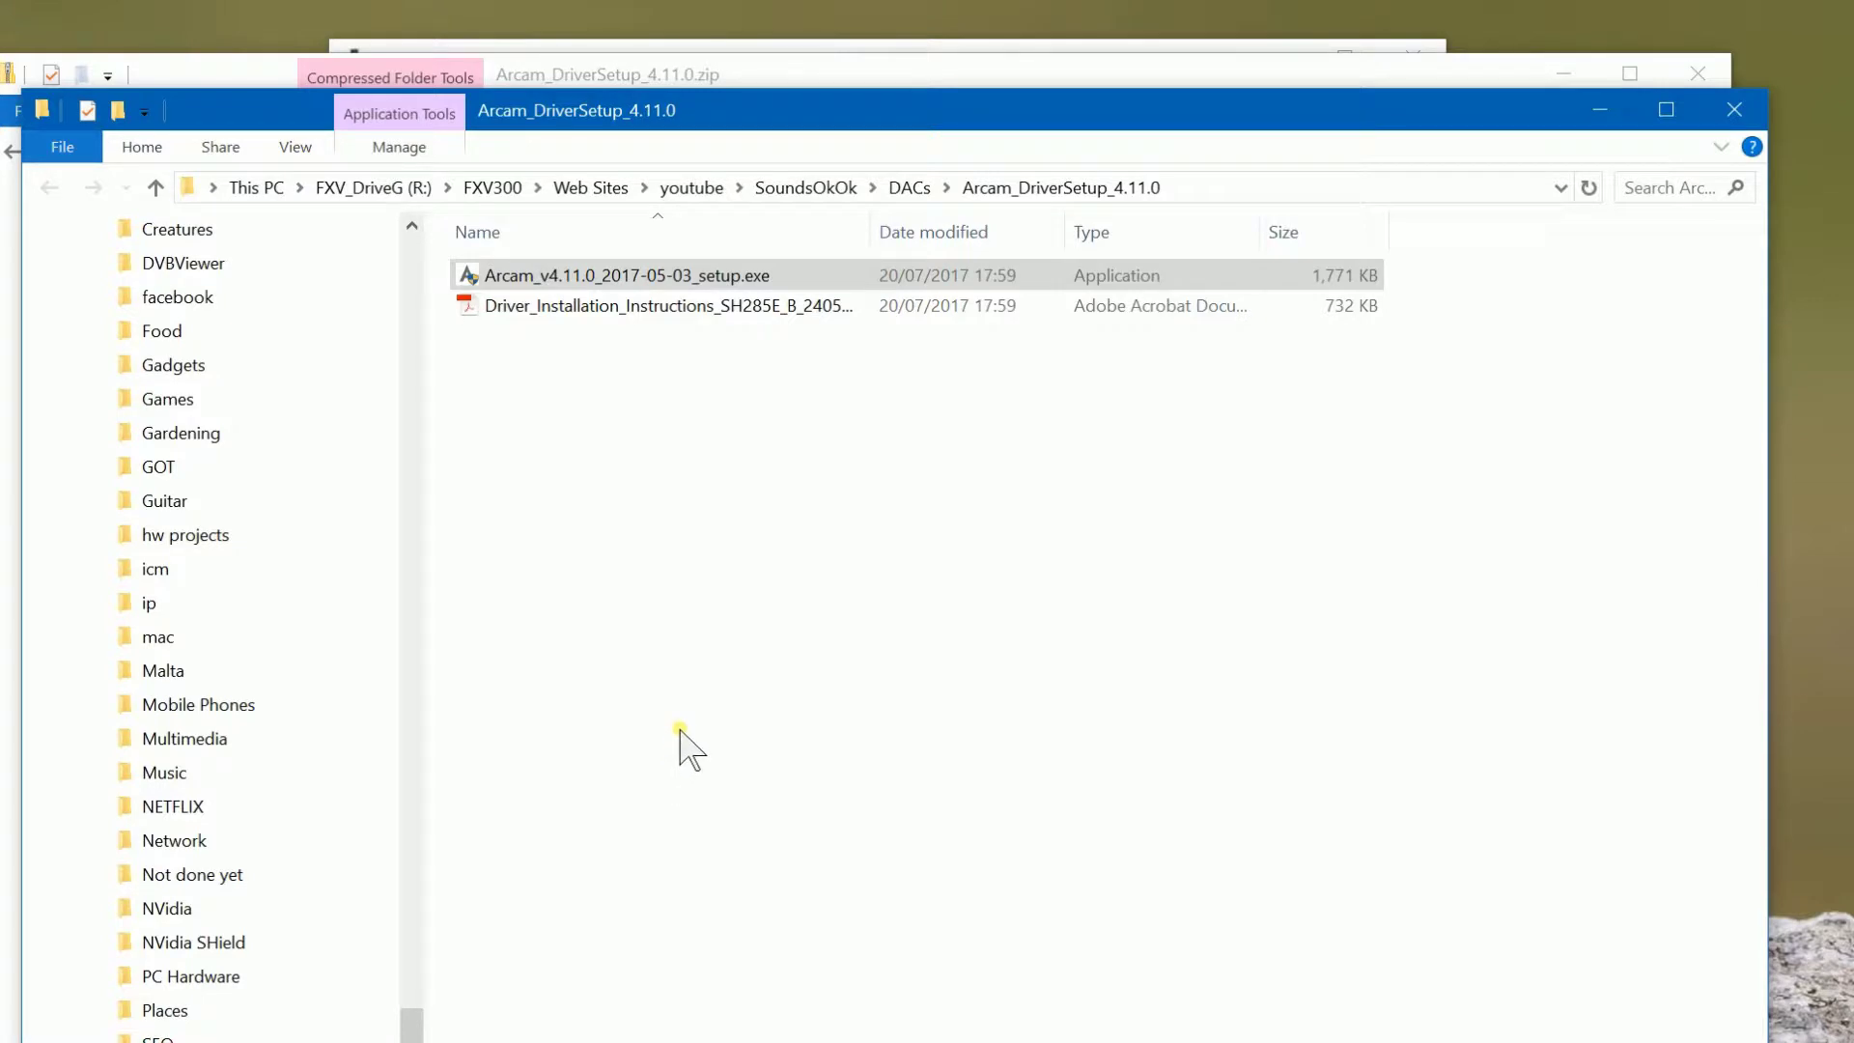
left_click(901, 788)
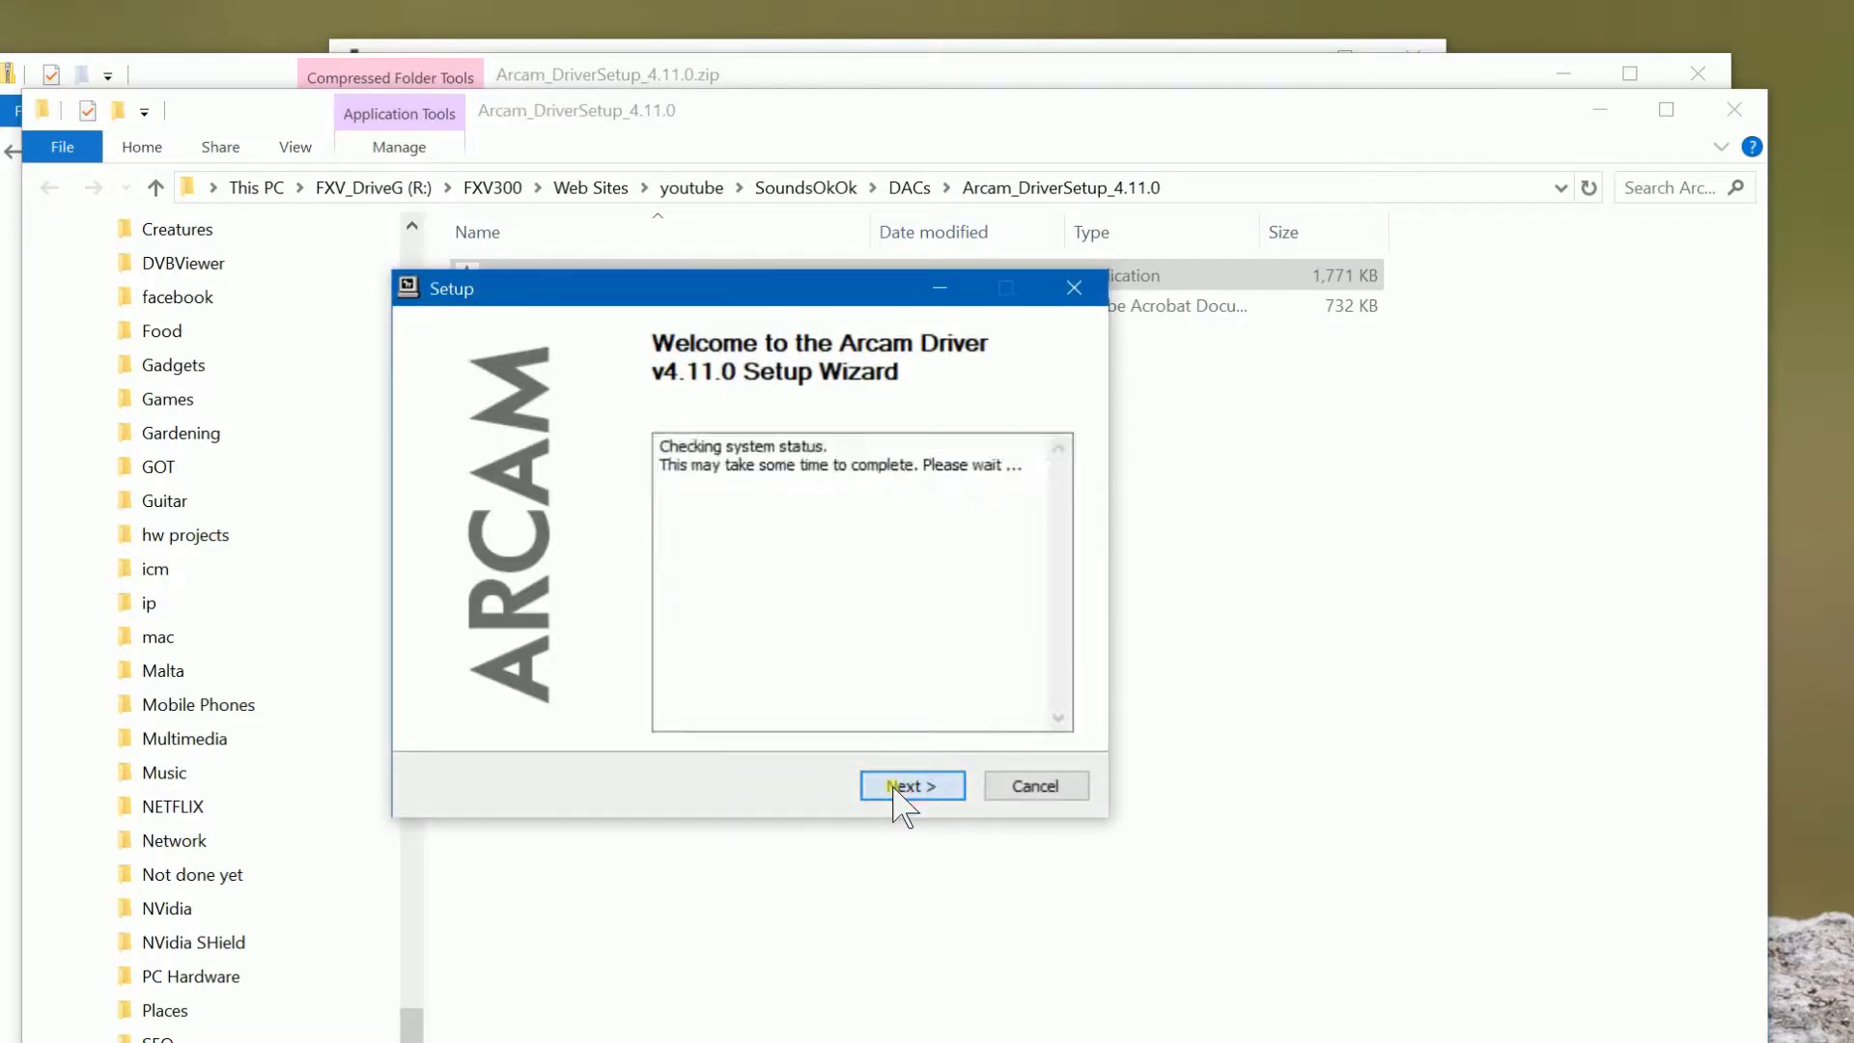
left_click(908, 786)
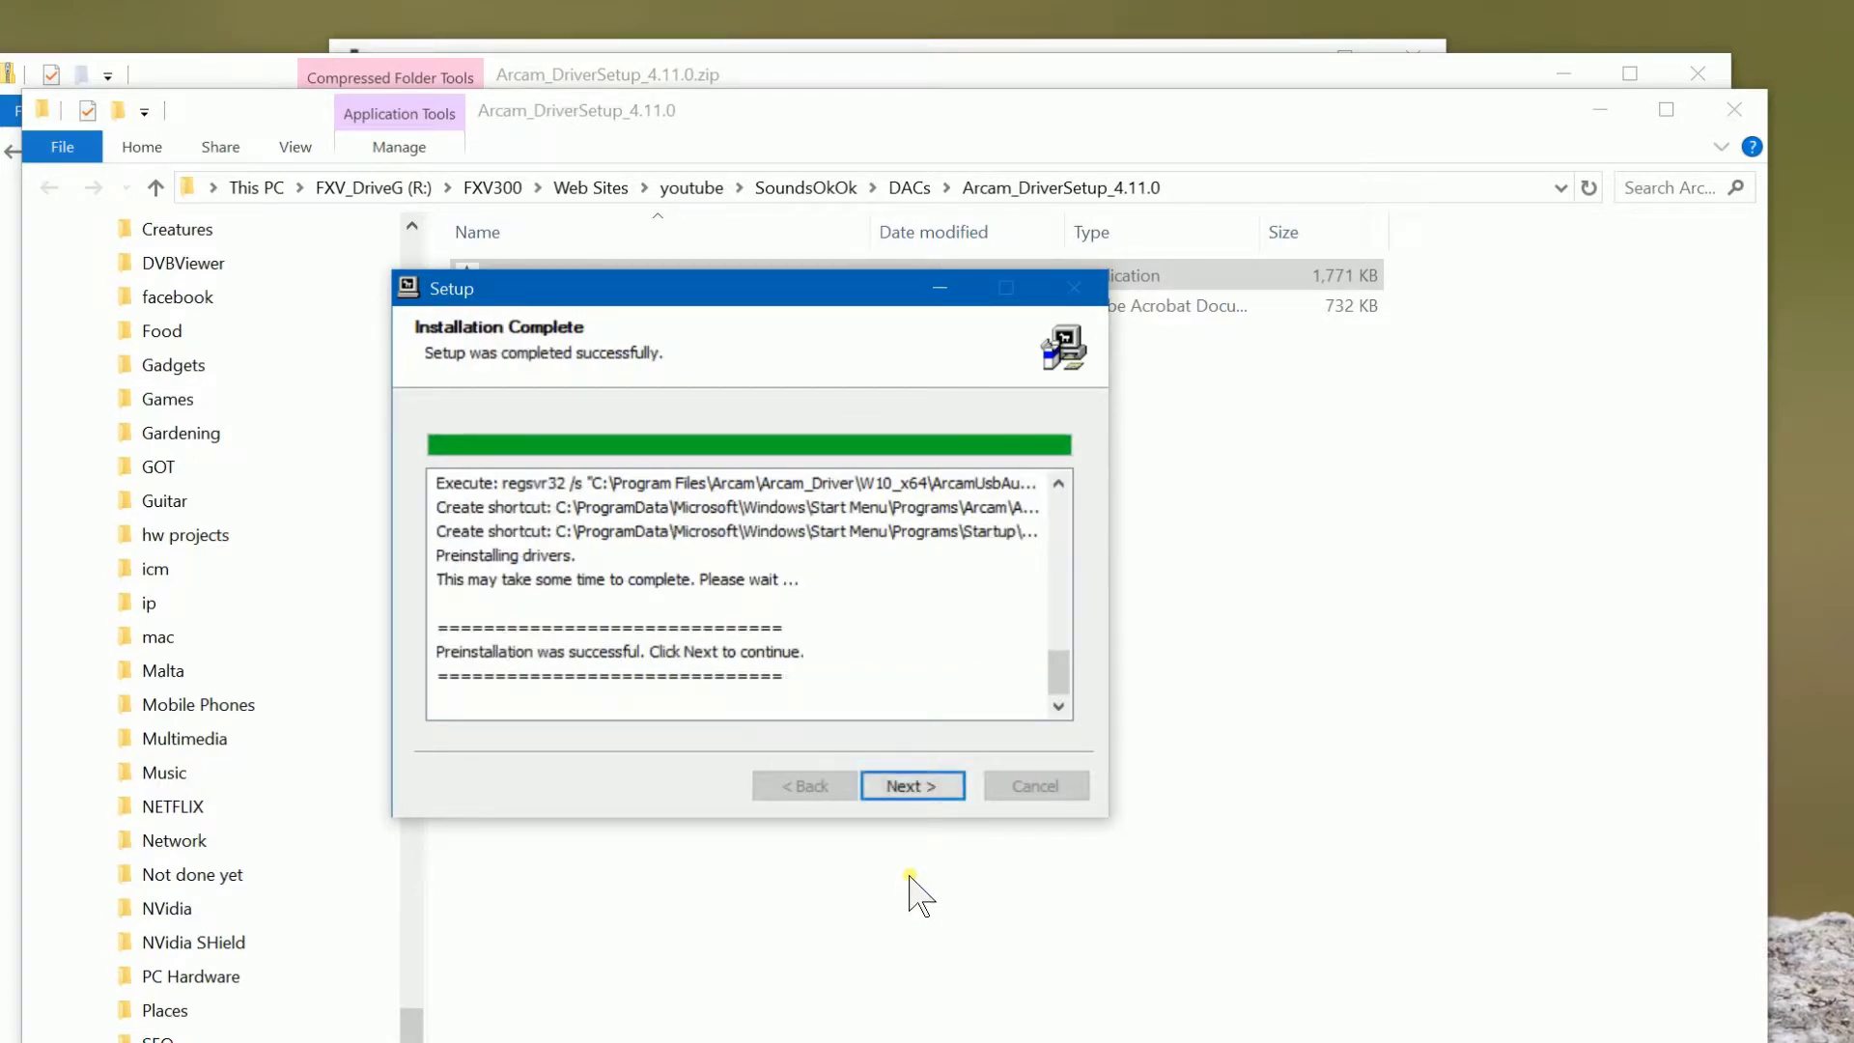
left_click(912, 787)
left_click(913, 787)
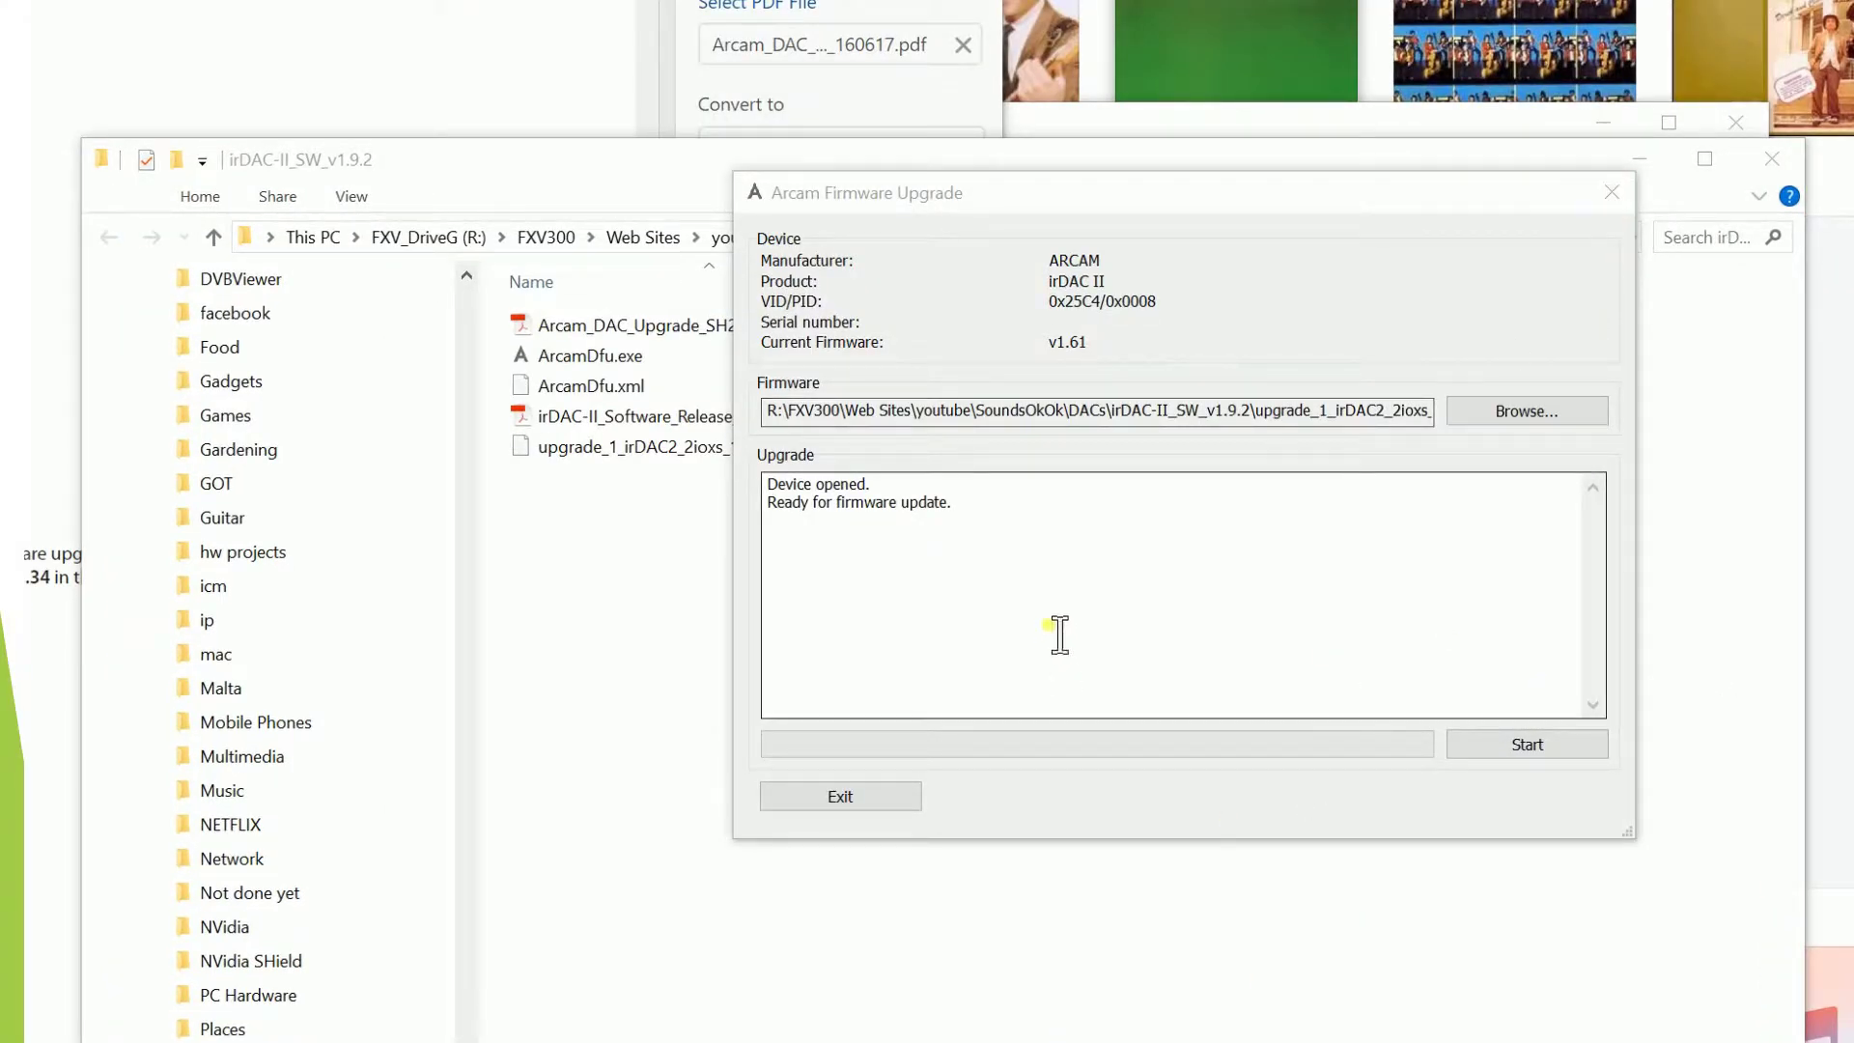
Upgrade the irDAC II firmware with the loaded v1.9.2 upgrade file and exit the firmware upgrade tool.
left_click_drag(1001, 205, 1007, 416)
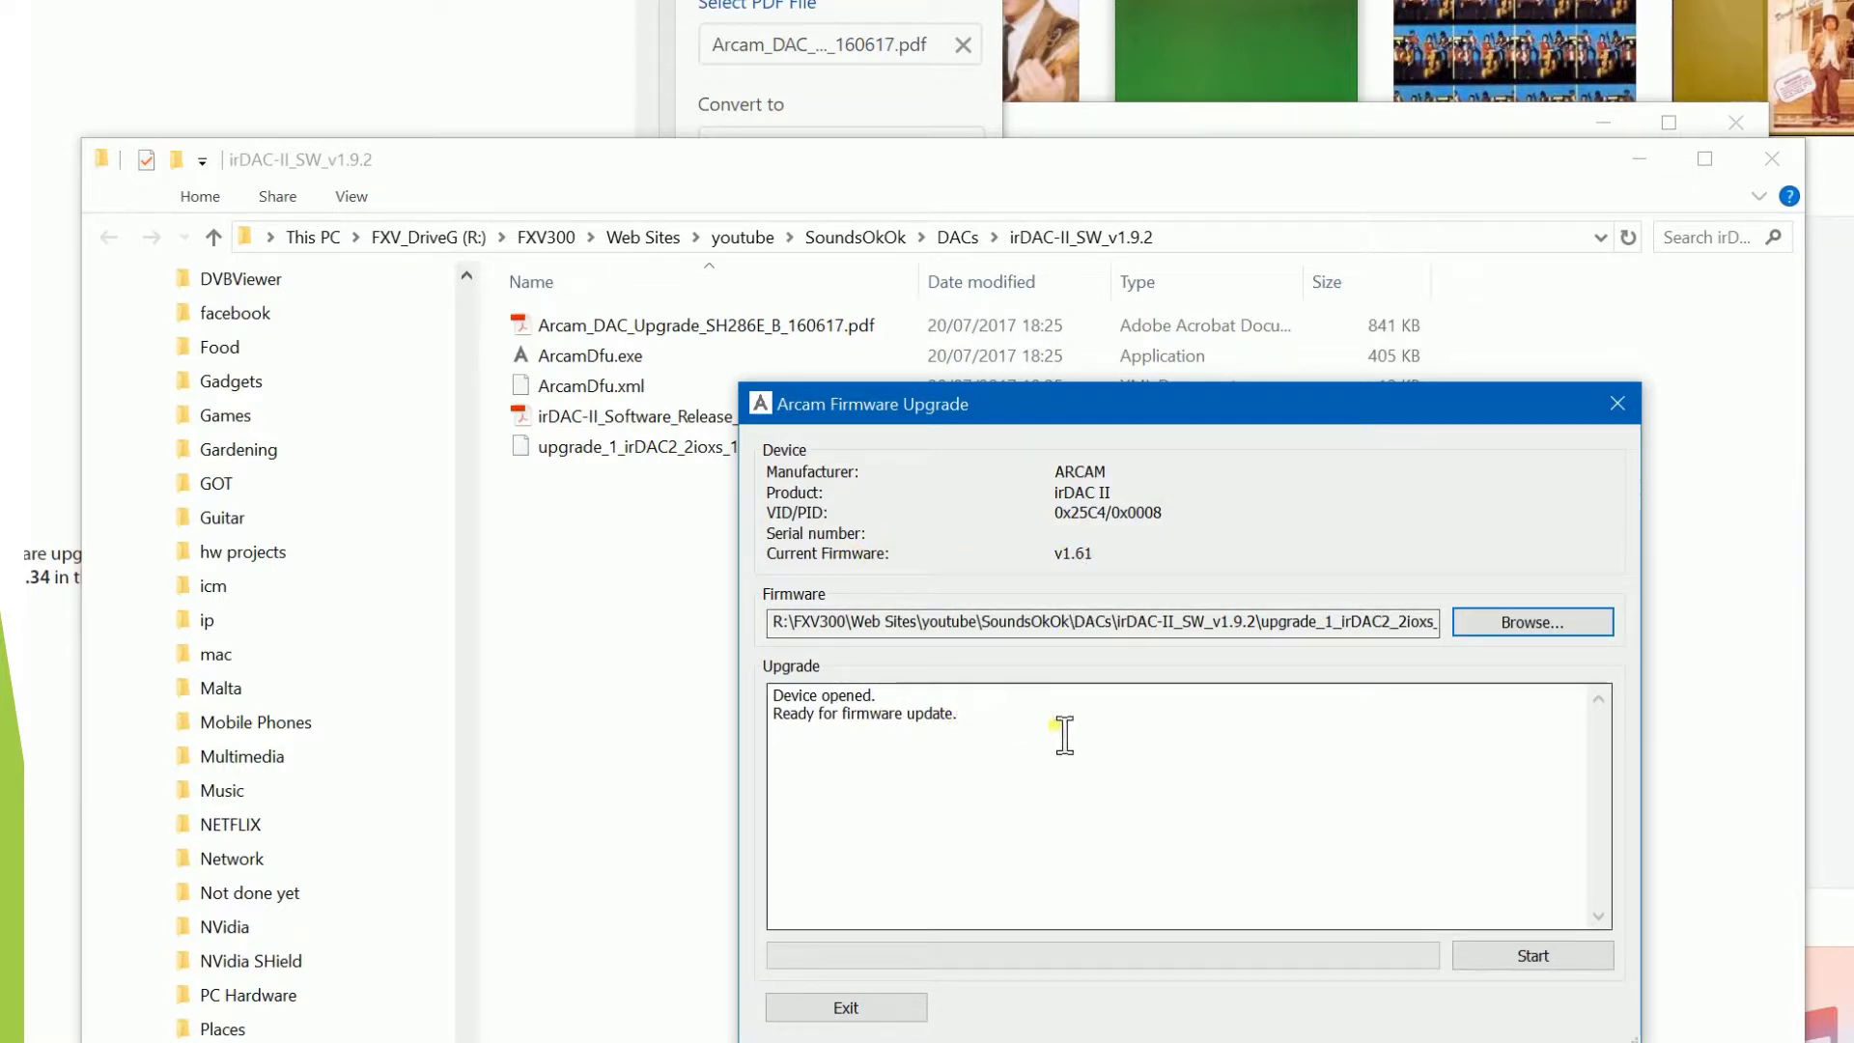
left_click(1535, 954)
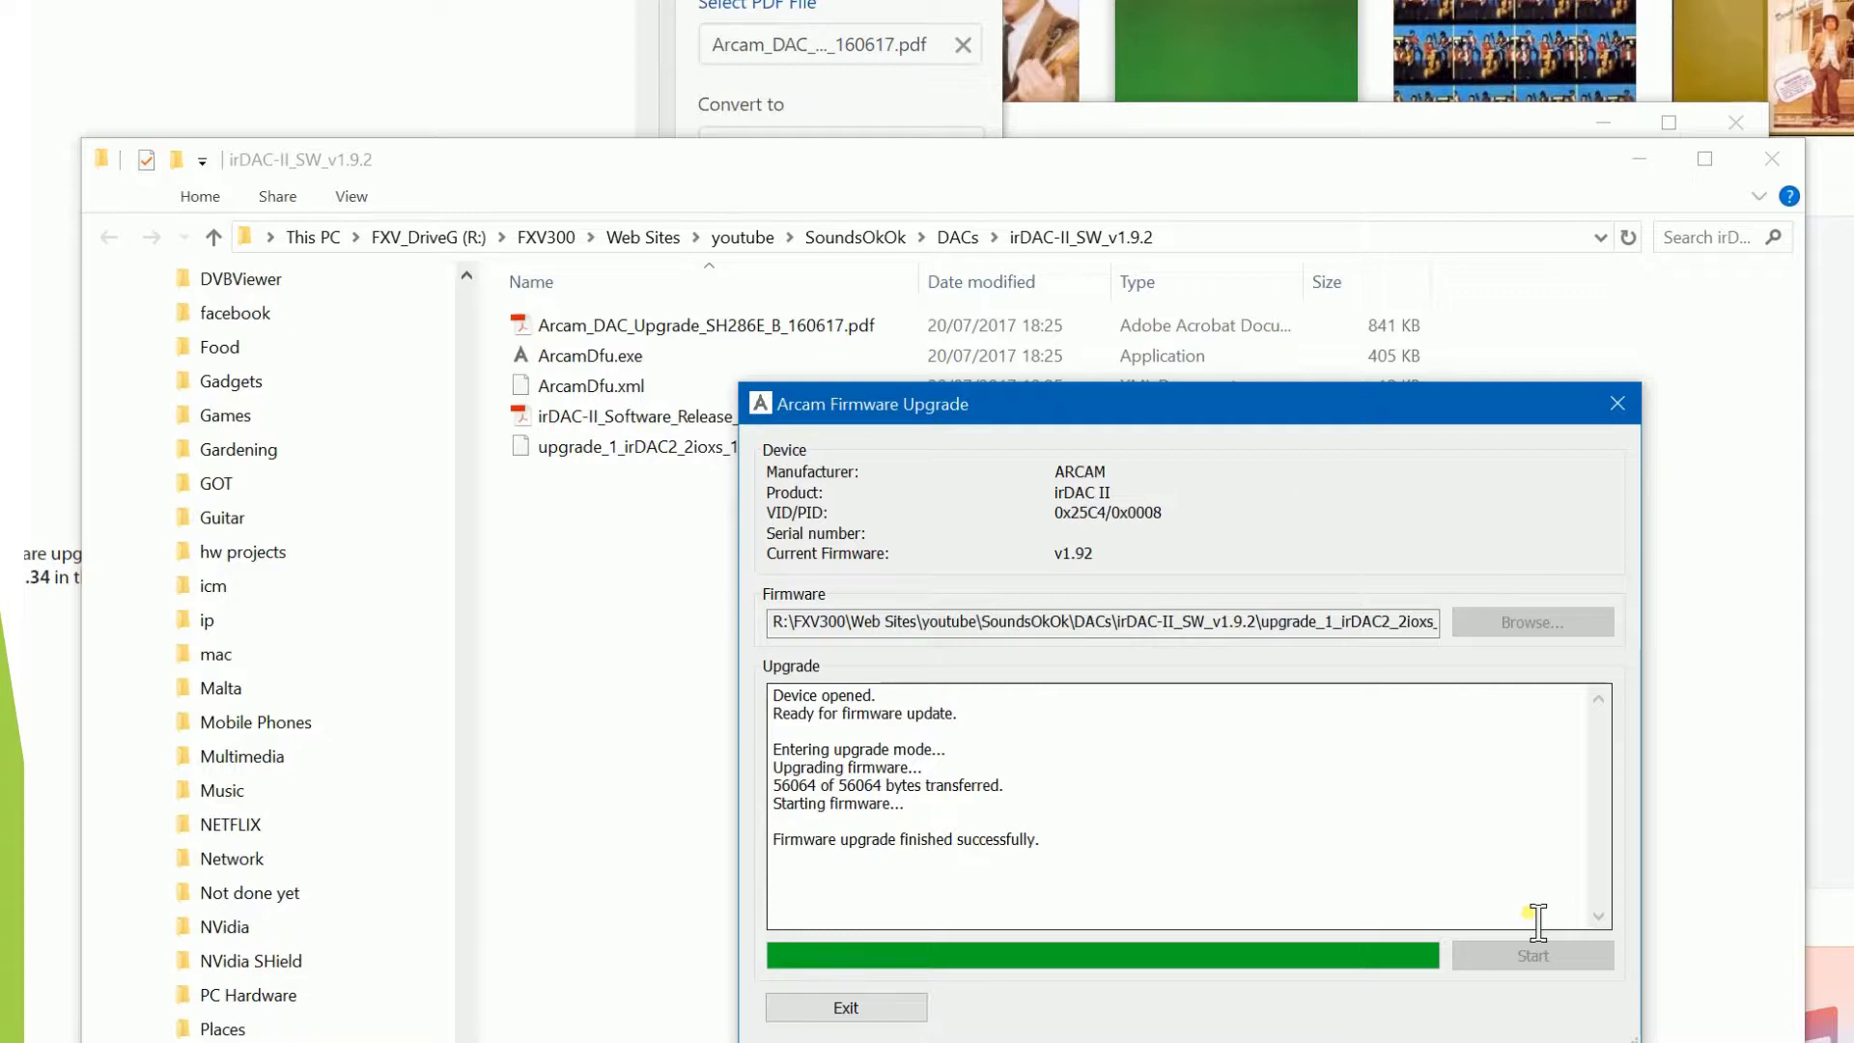
left_click_drag(1068, 869, 771, 849)
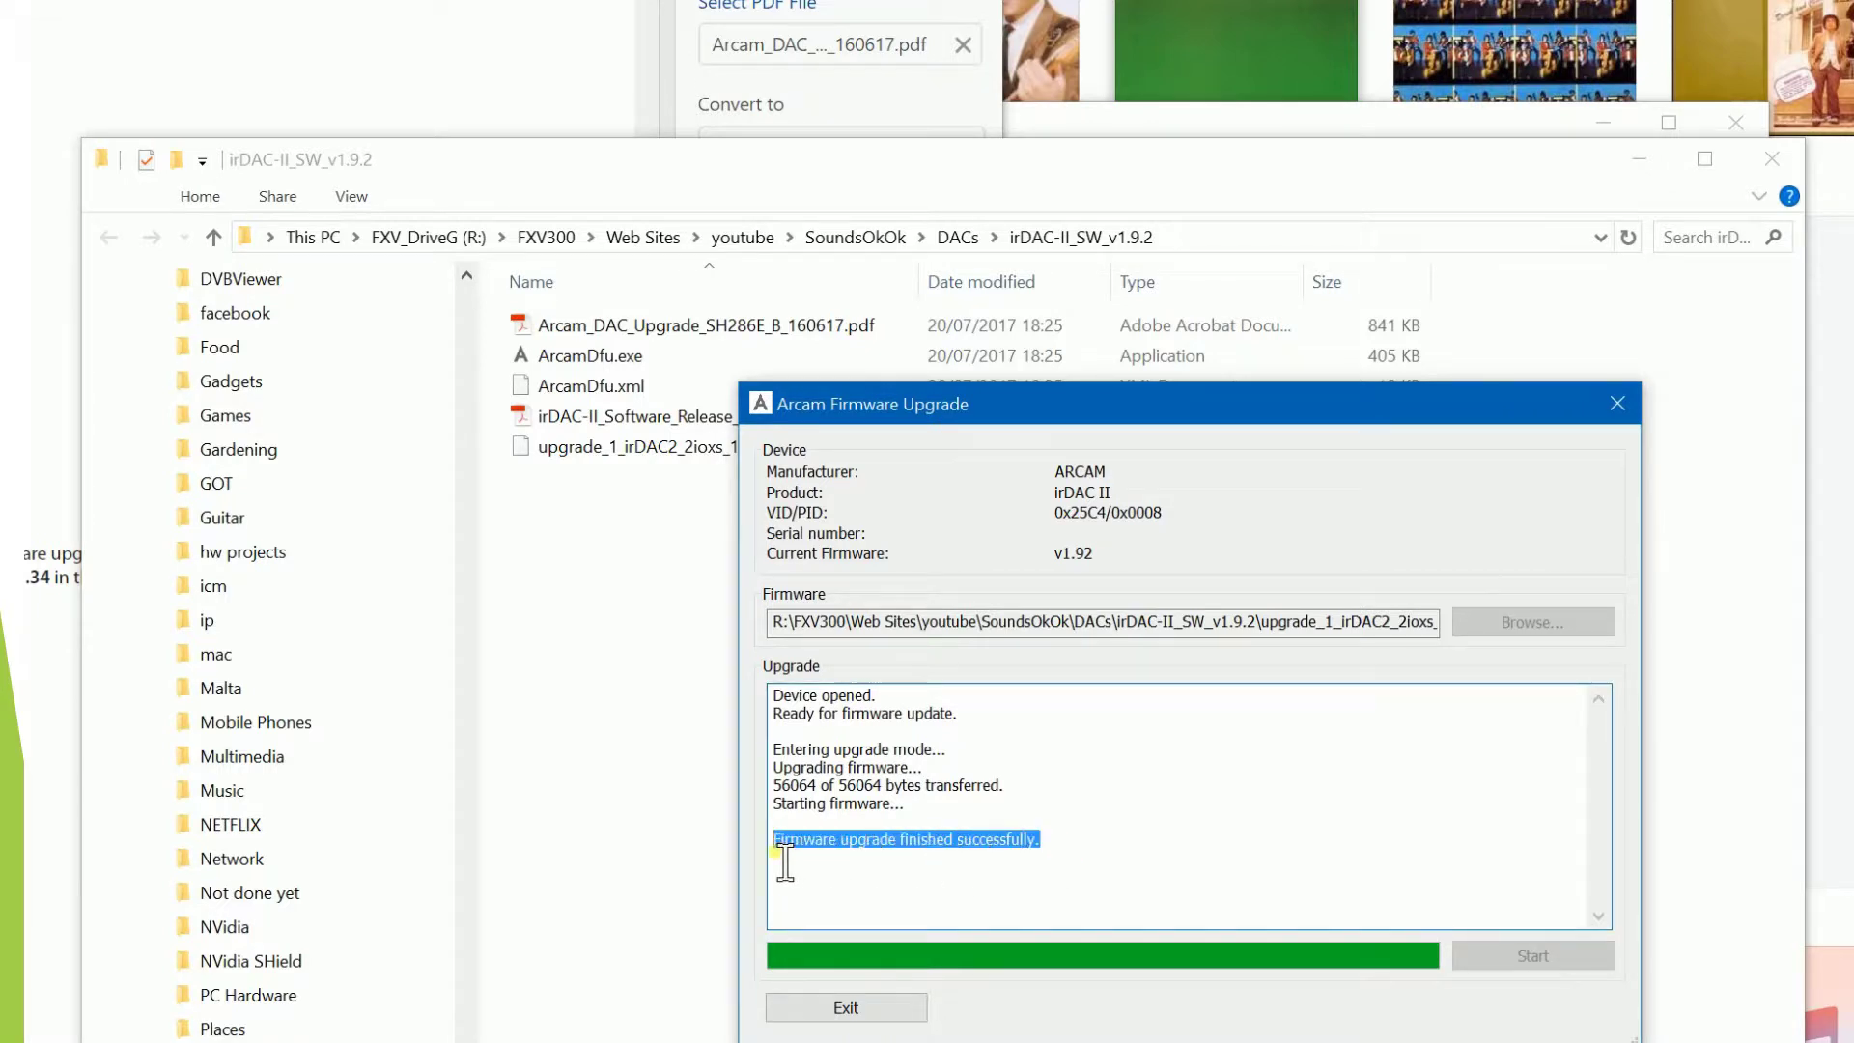
left_click(875, 1007)
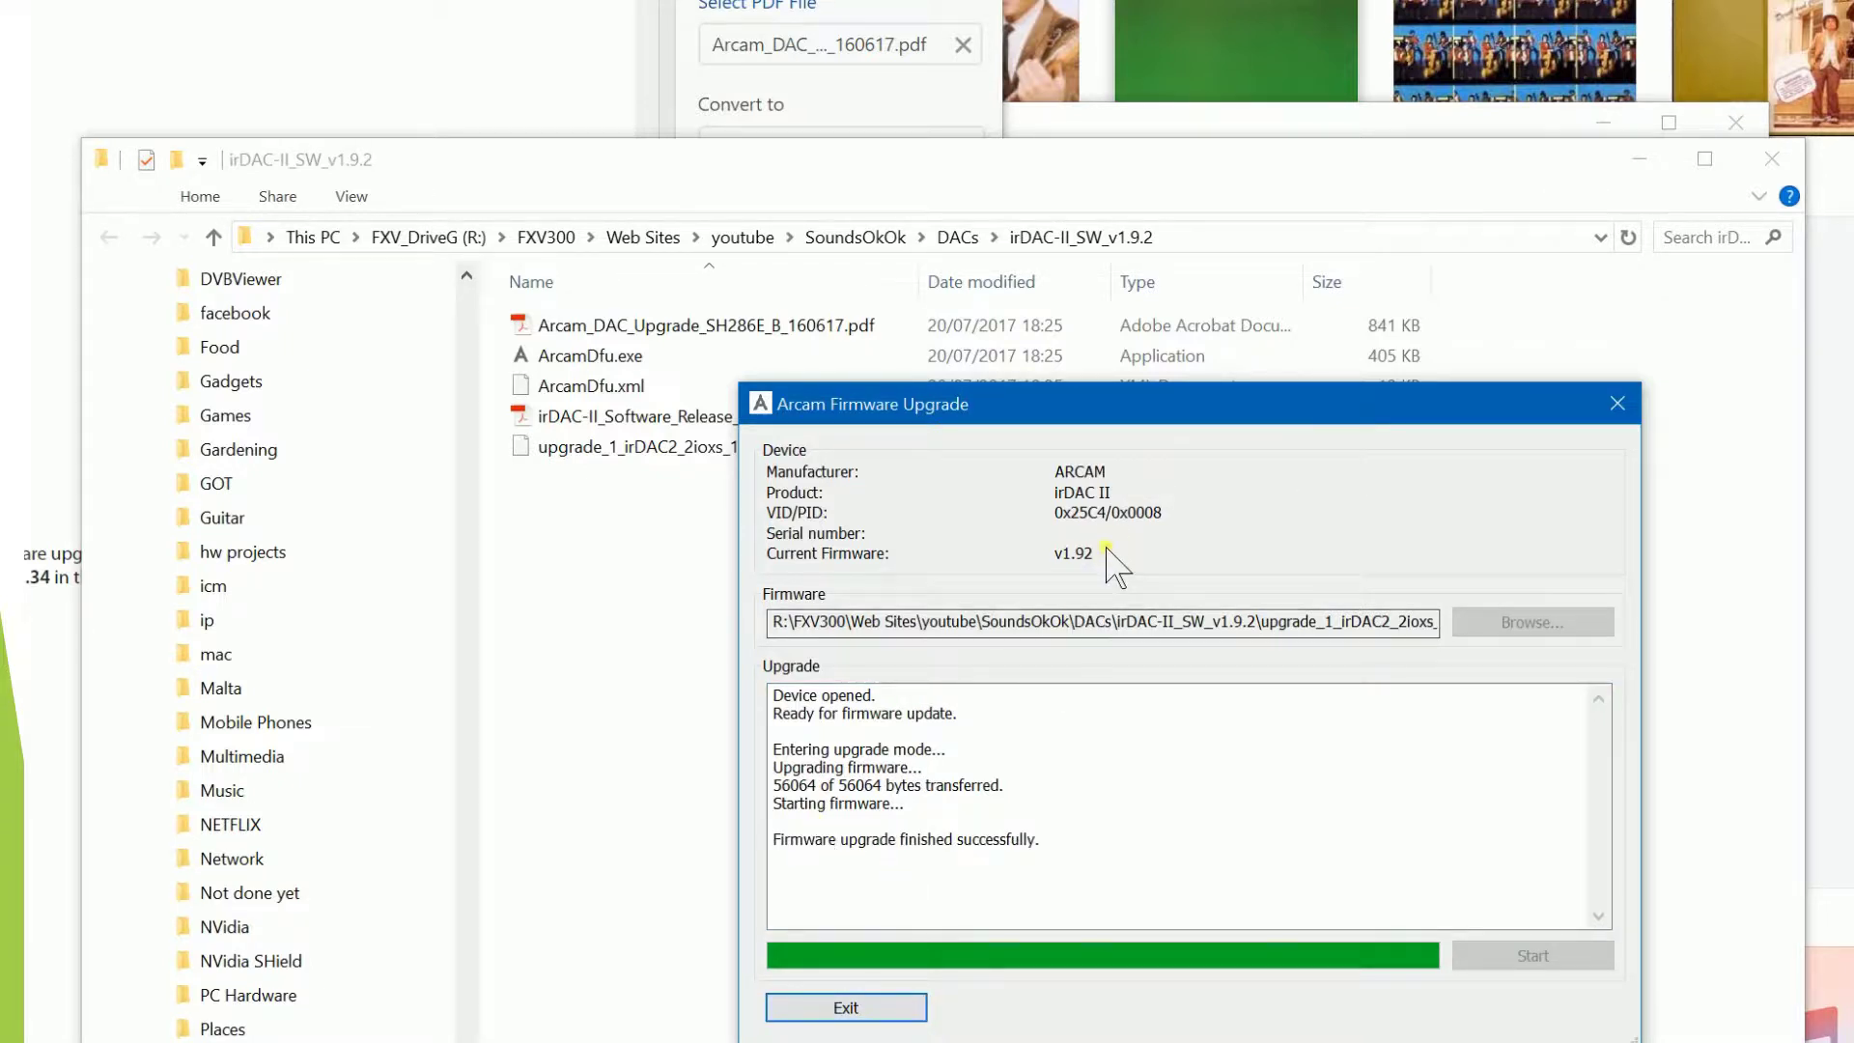
left_click(874, 1006)
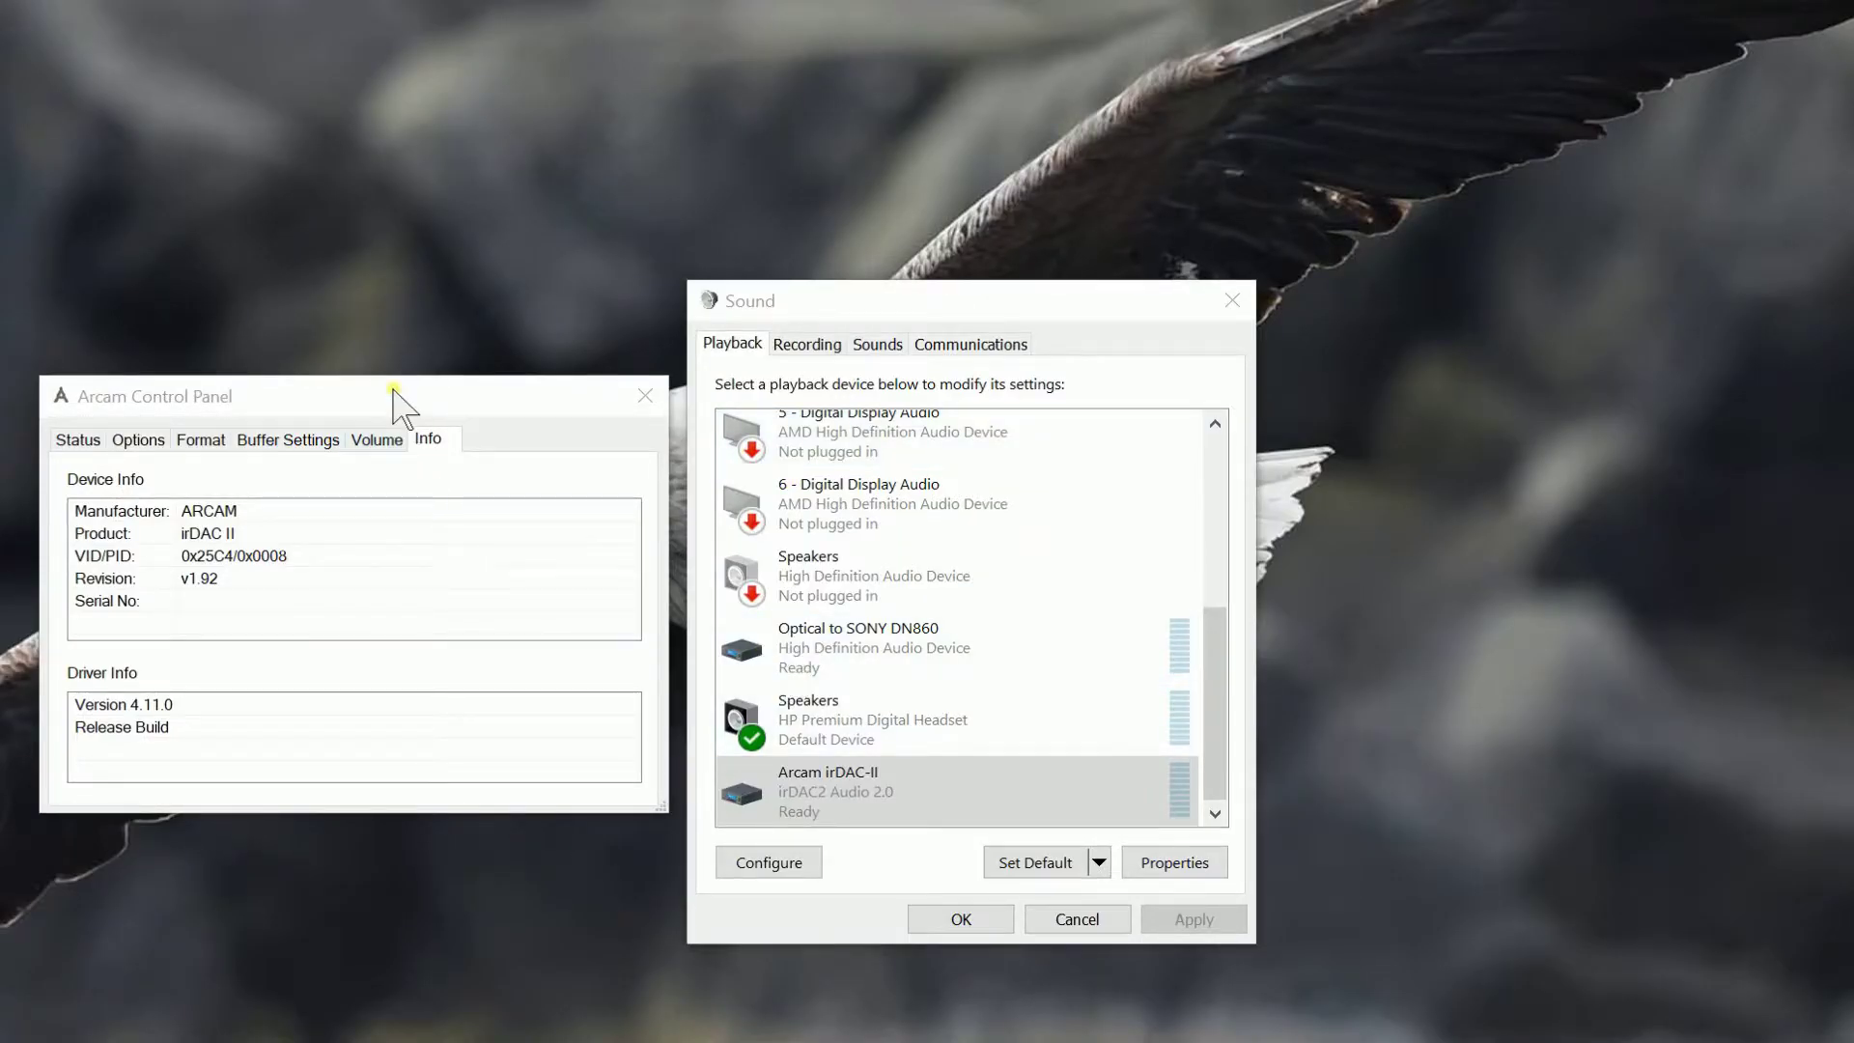
Arrange the Arcam Control Panel and Sound windows side by side with a gap between them.
left_click_drag(388, 391, 410, 182)
left_click_drag(905, 304, 1184, 210)
left_click_drag(480, 176, 677, 238)
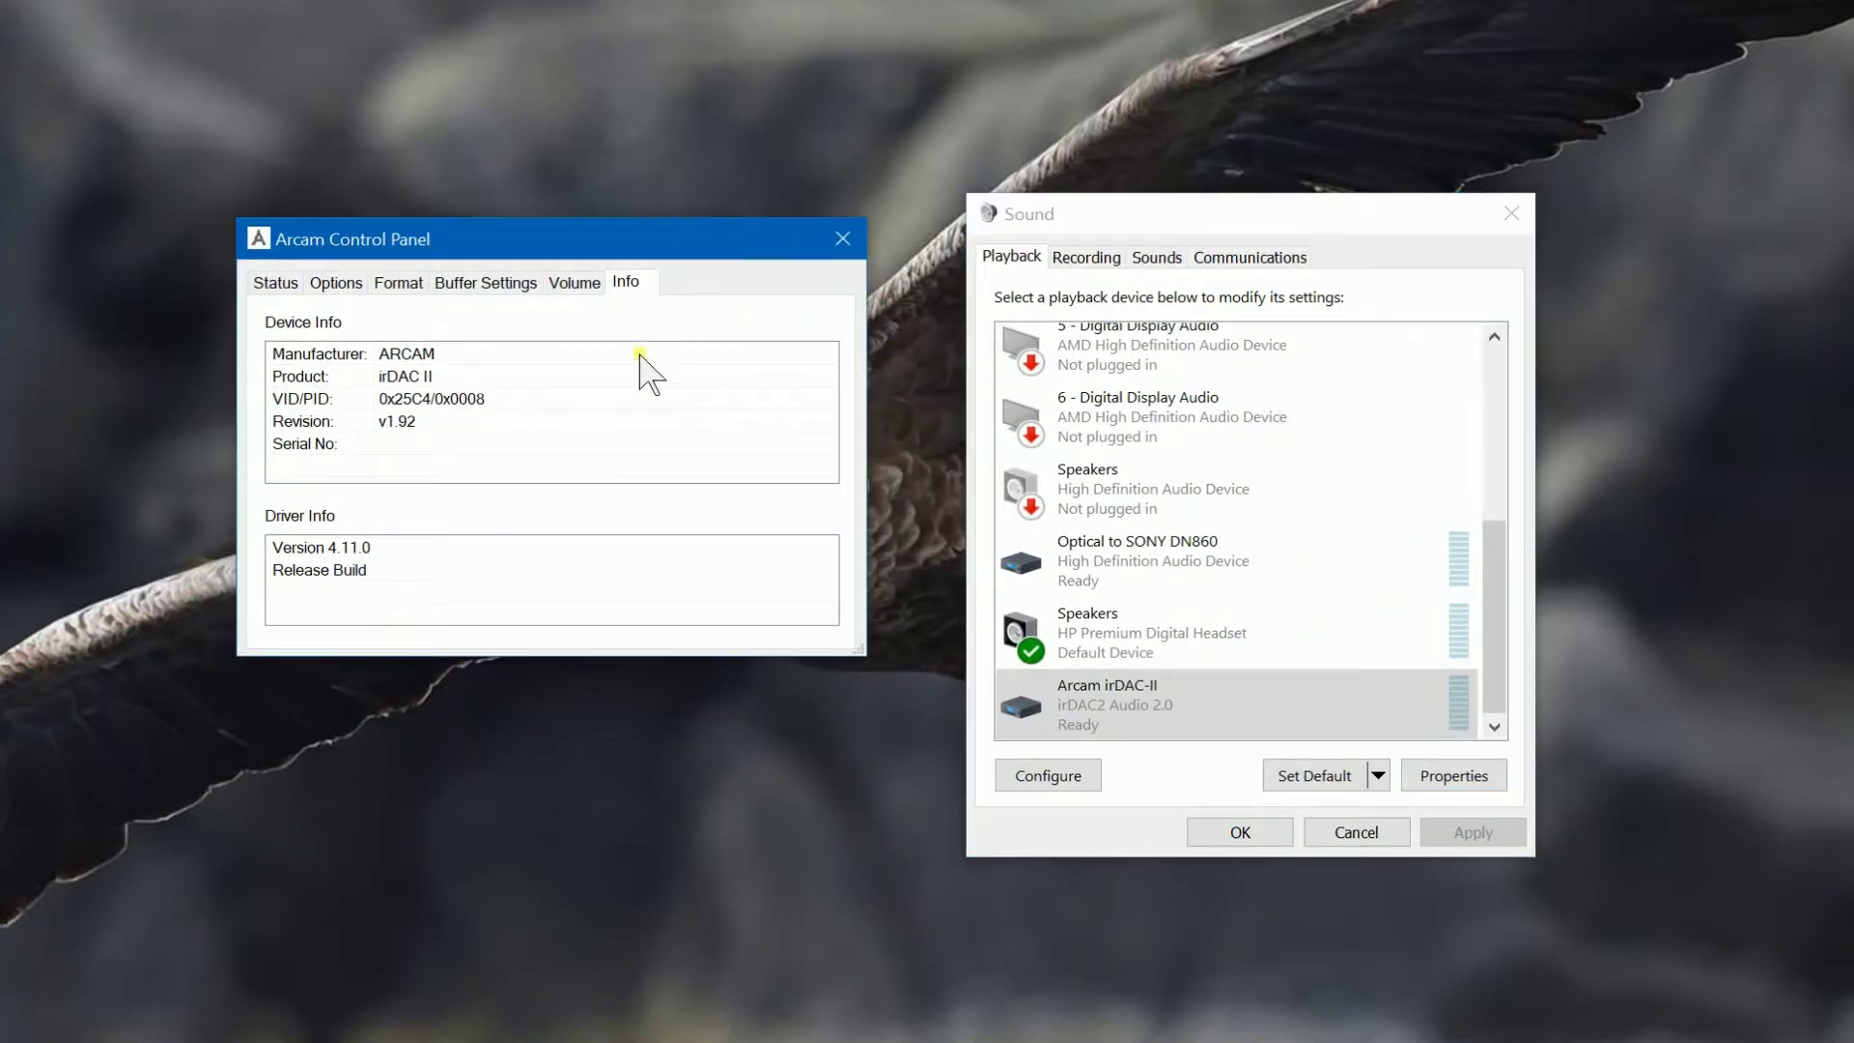
Check the irDAC II status in the Arcam Control Panel and set its streaming to On when Needed.
left_click(276, 283)
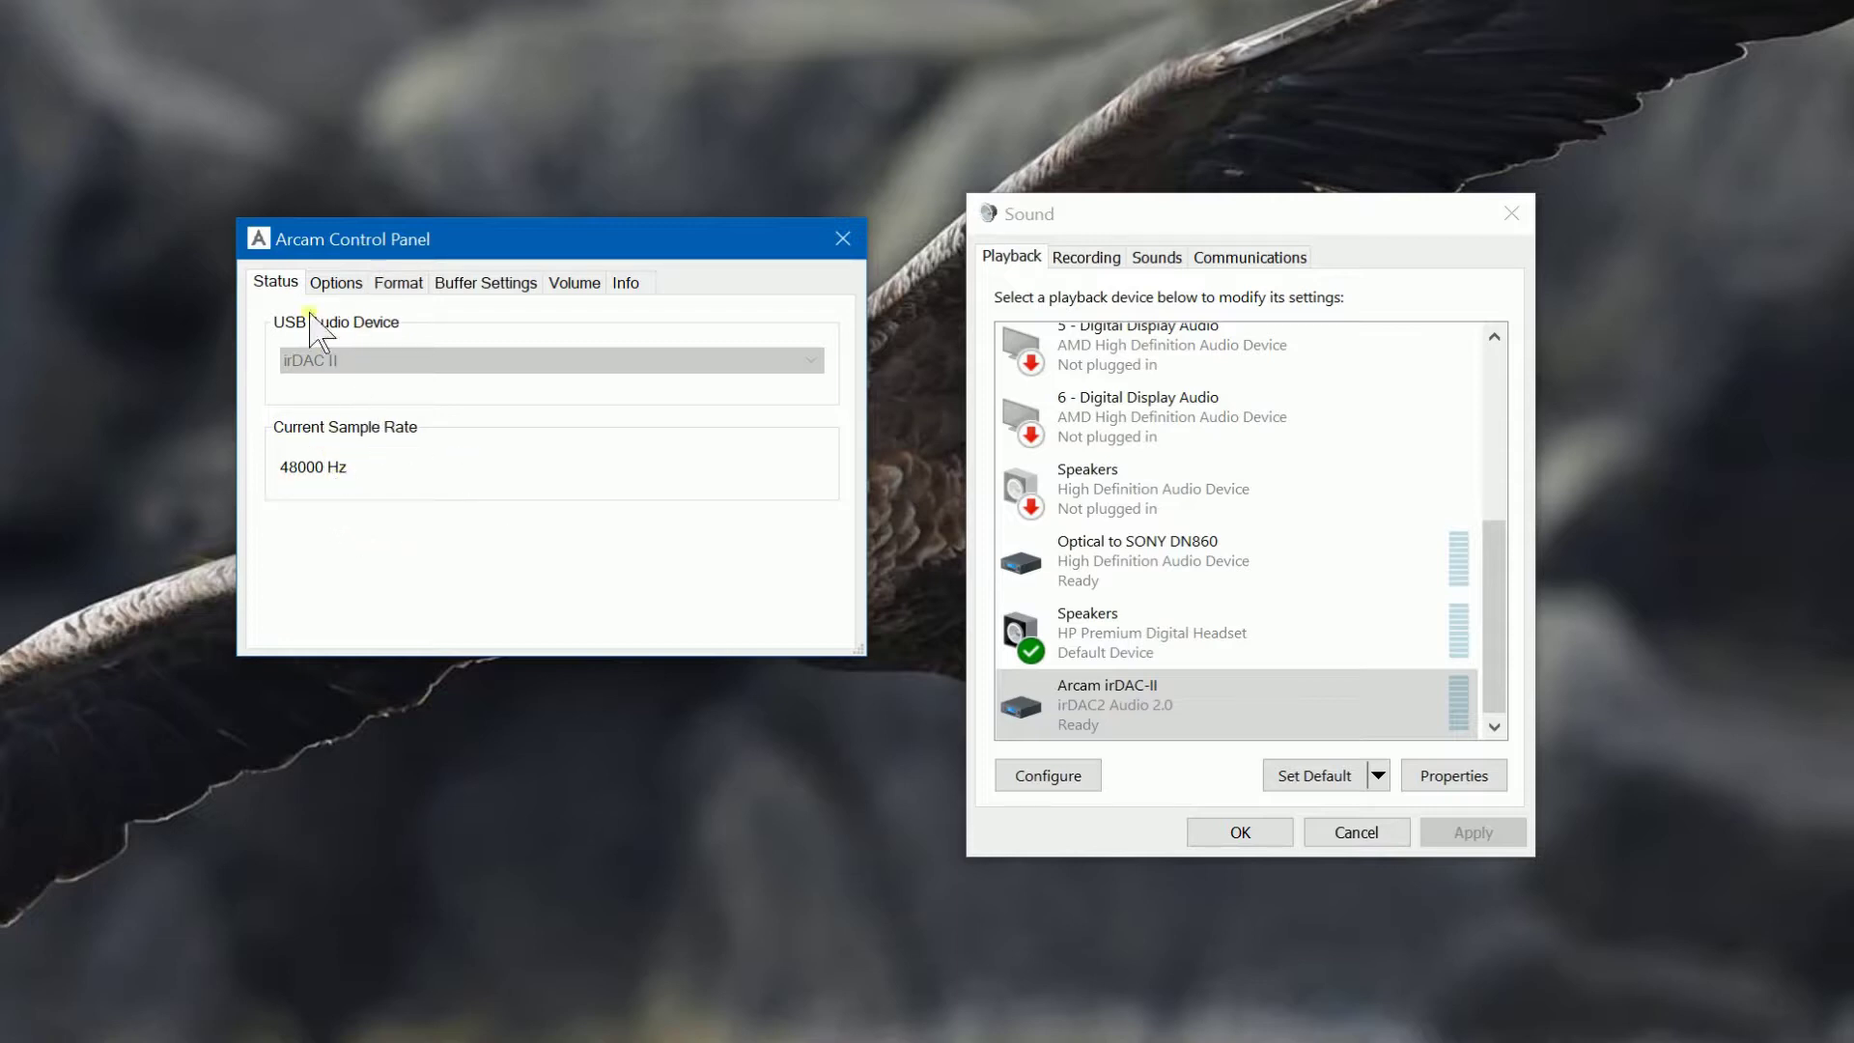
left_click(333, 282)
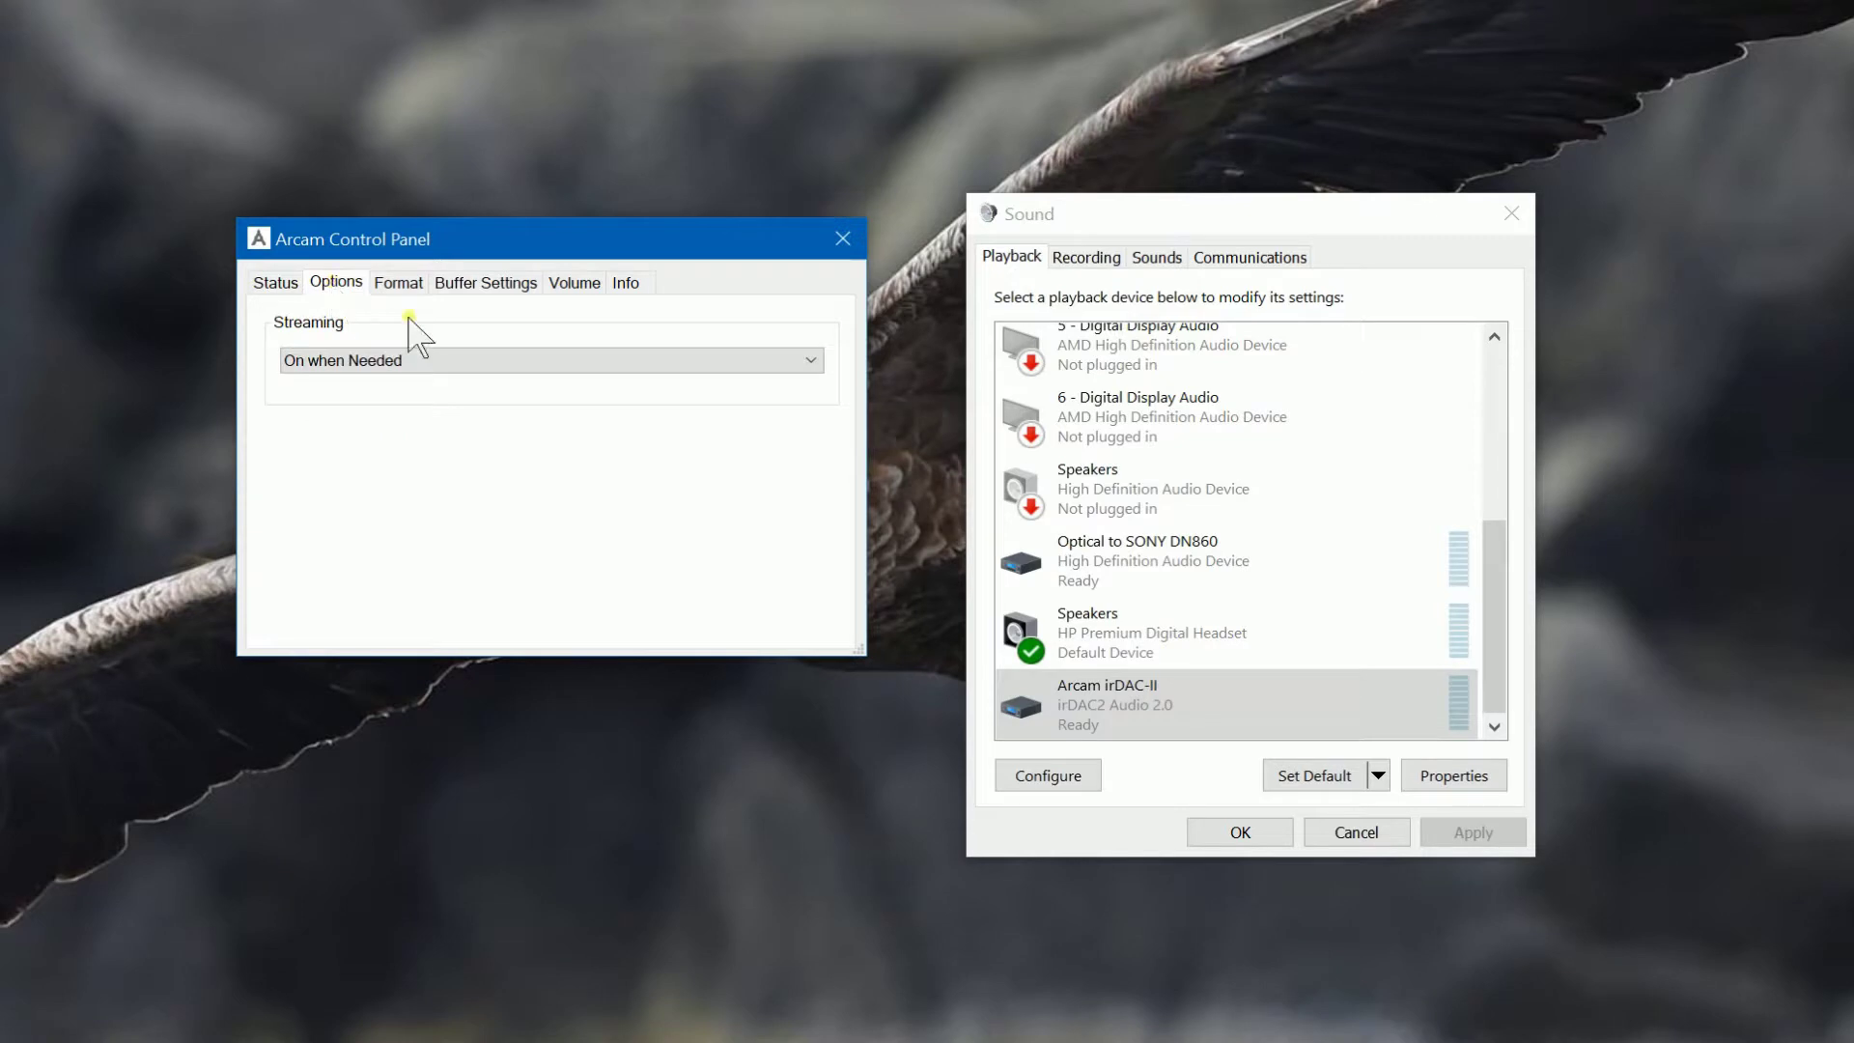
left_click(482, 360)
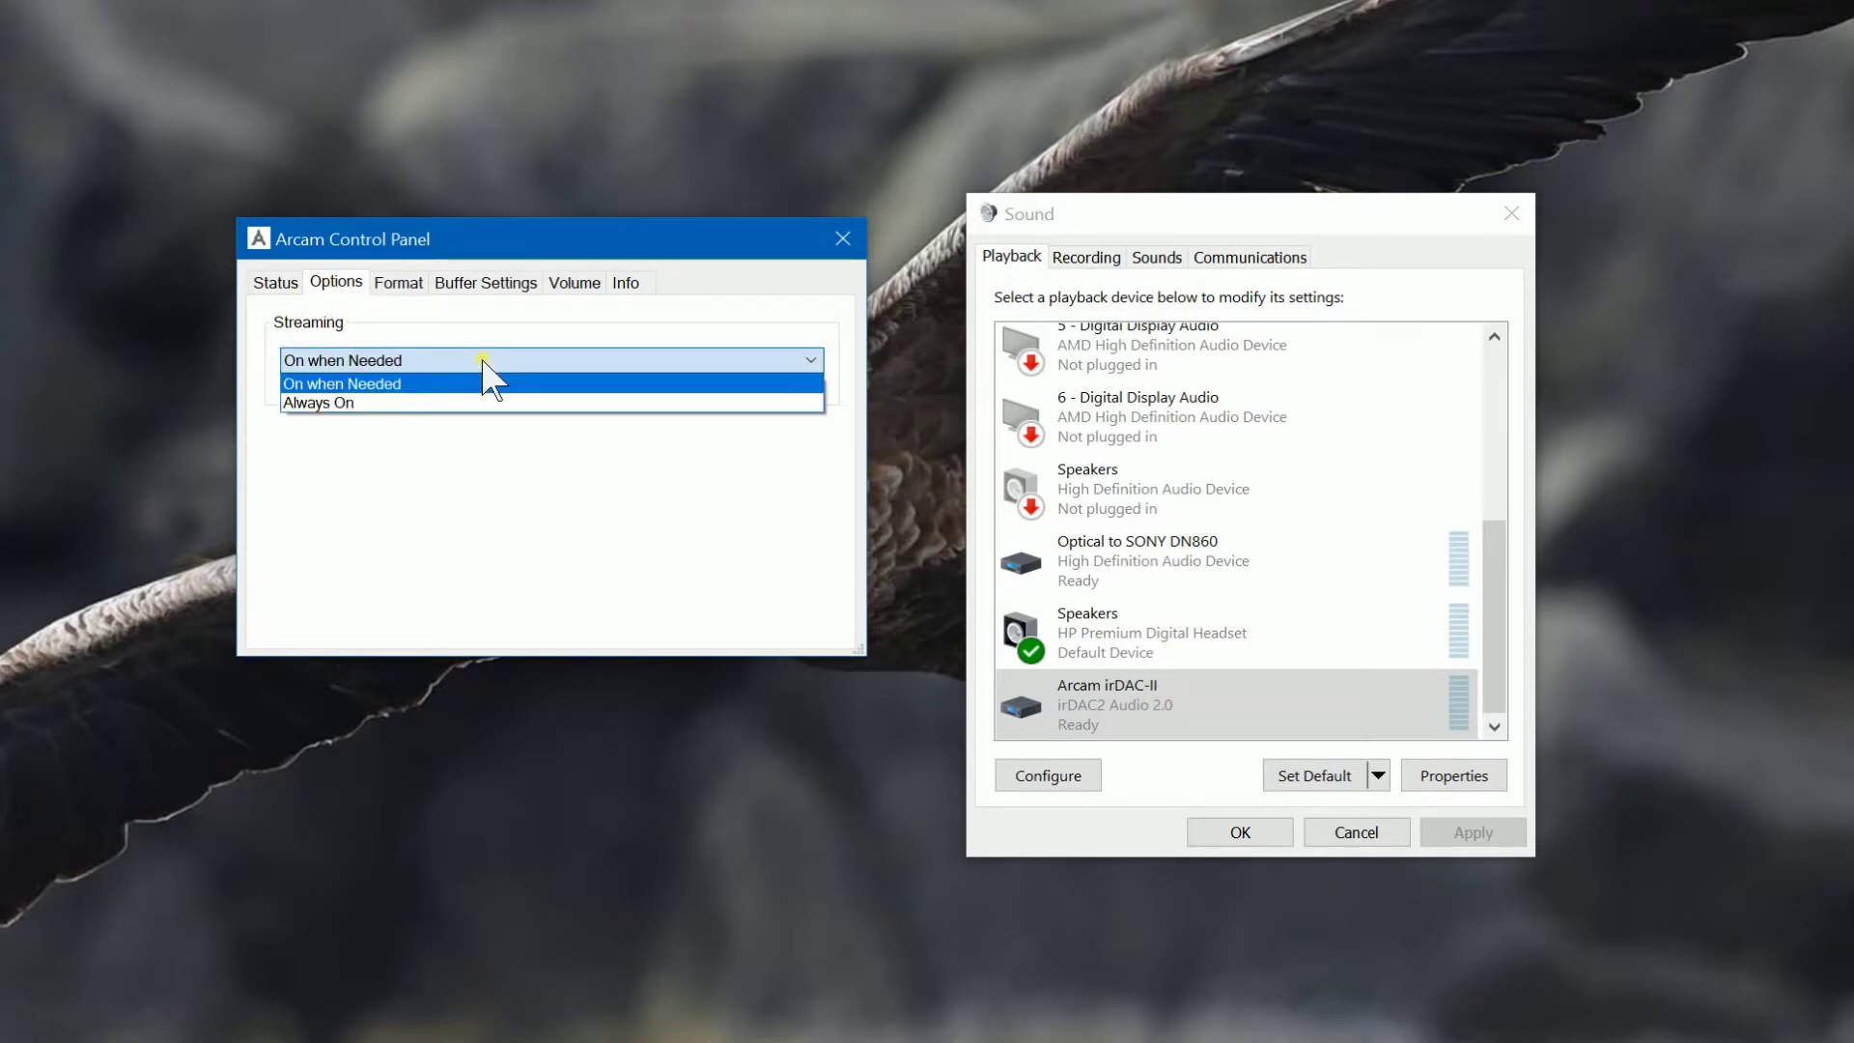
left_click(386, 384)
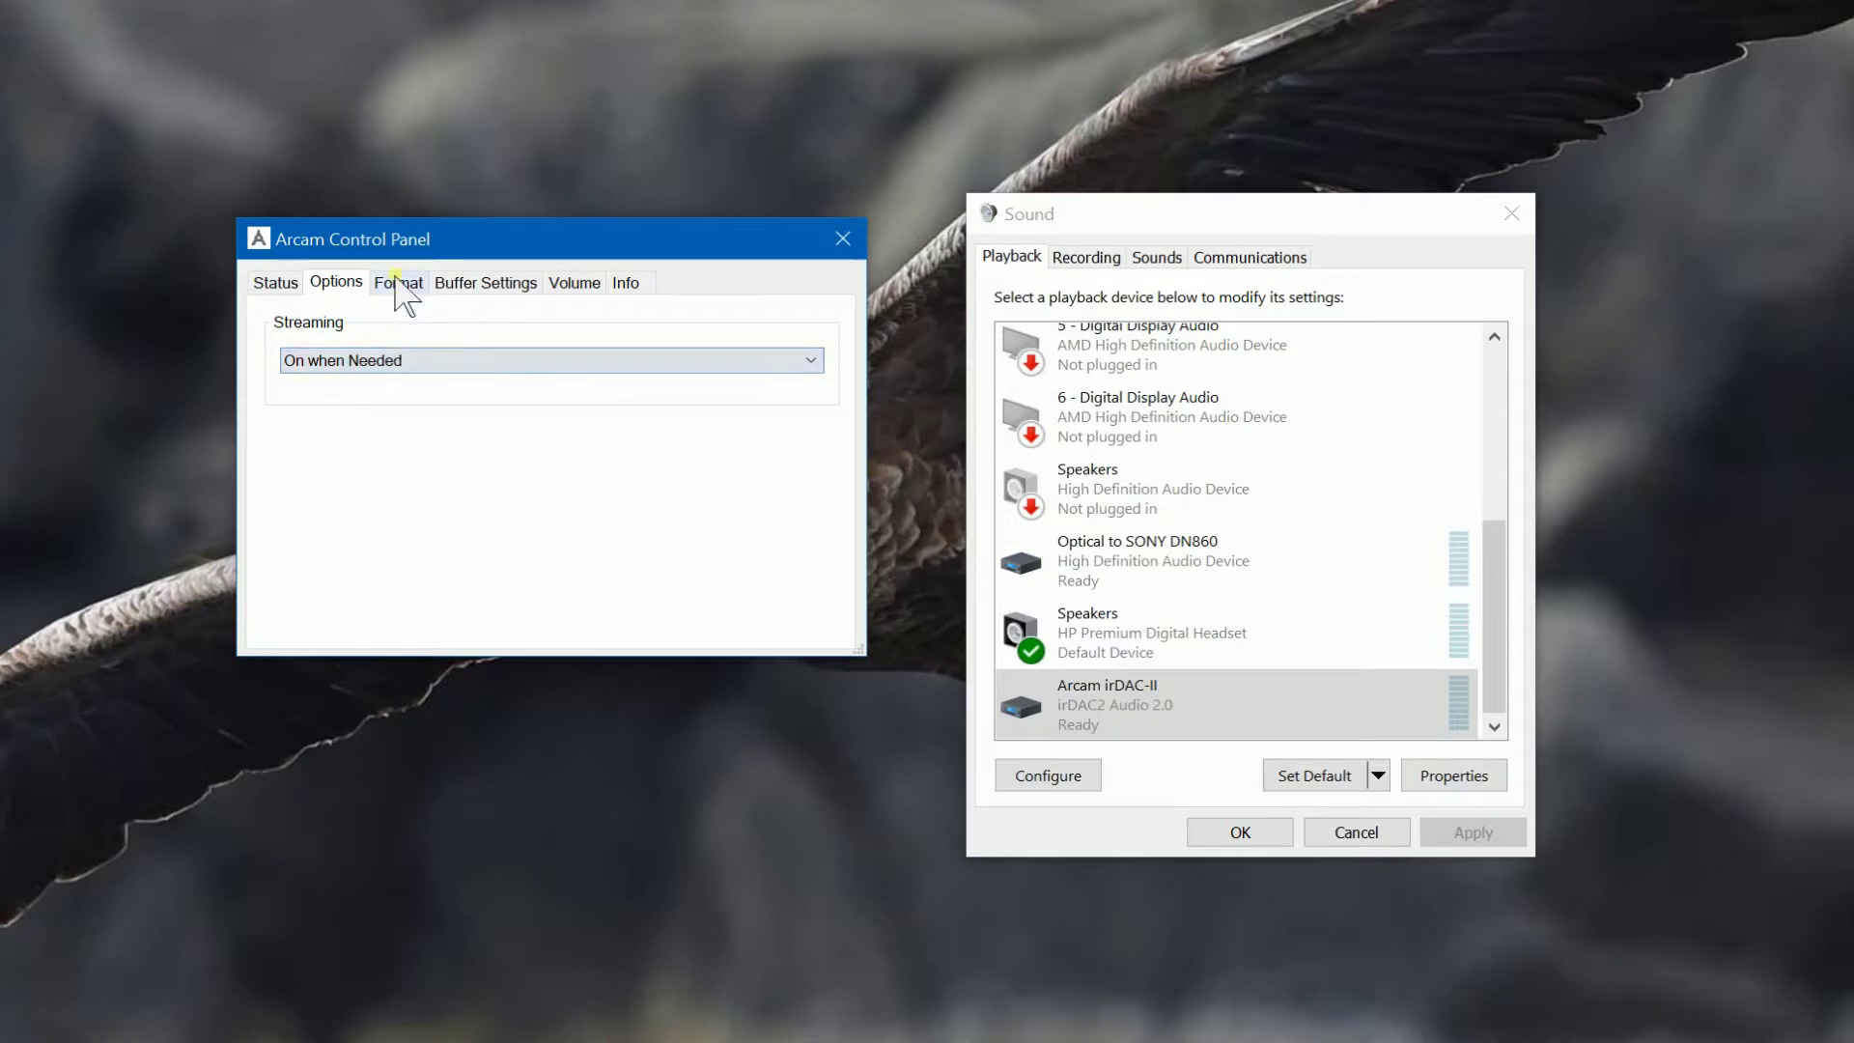
Set the Arcam output format to 2 channels, 24 bits.
left_click(397, 286)
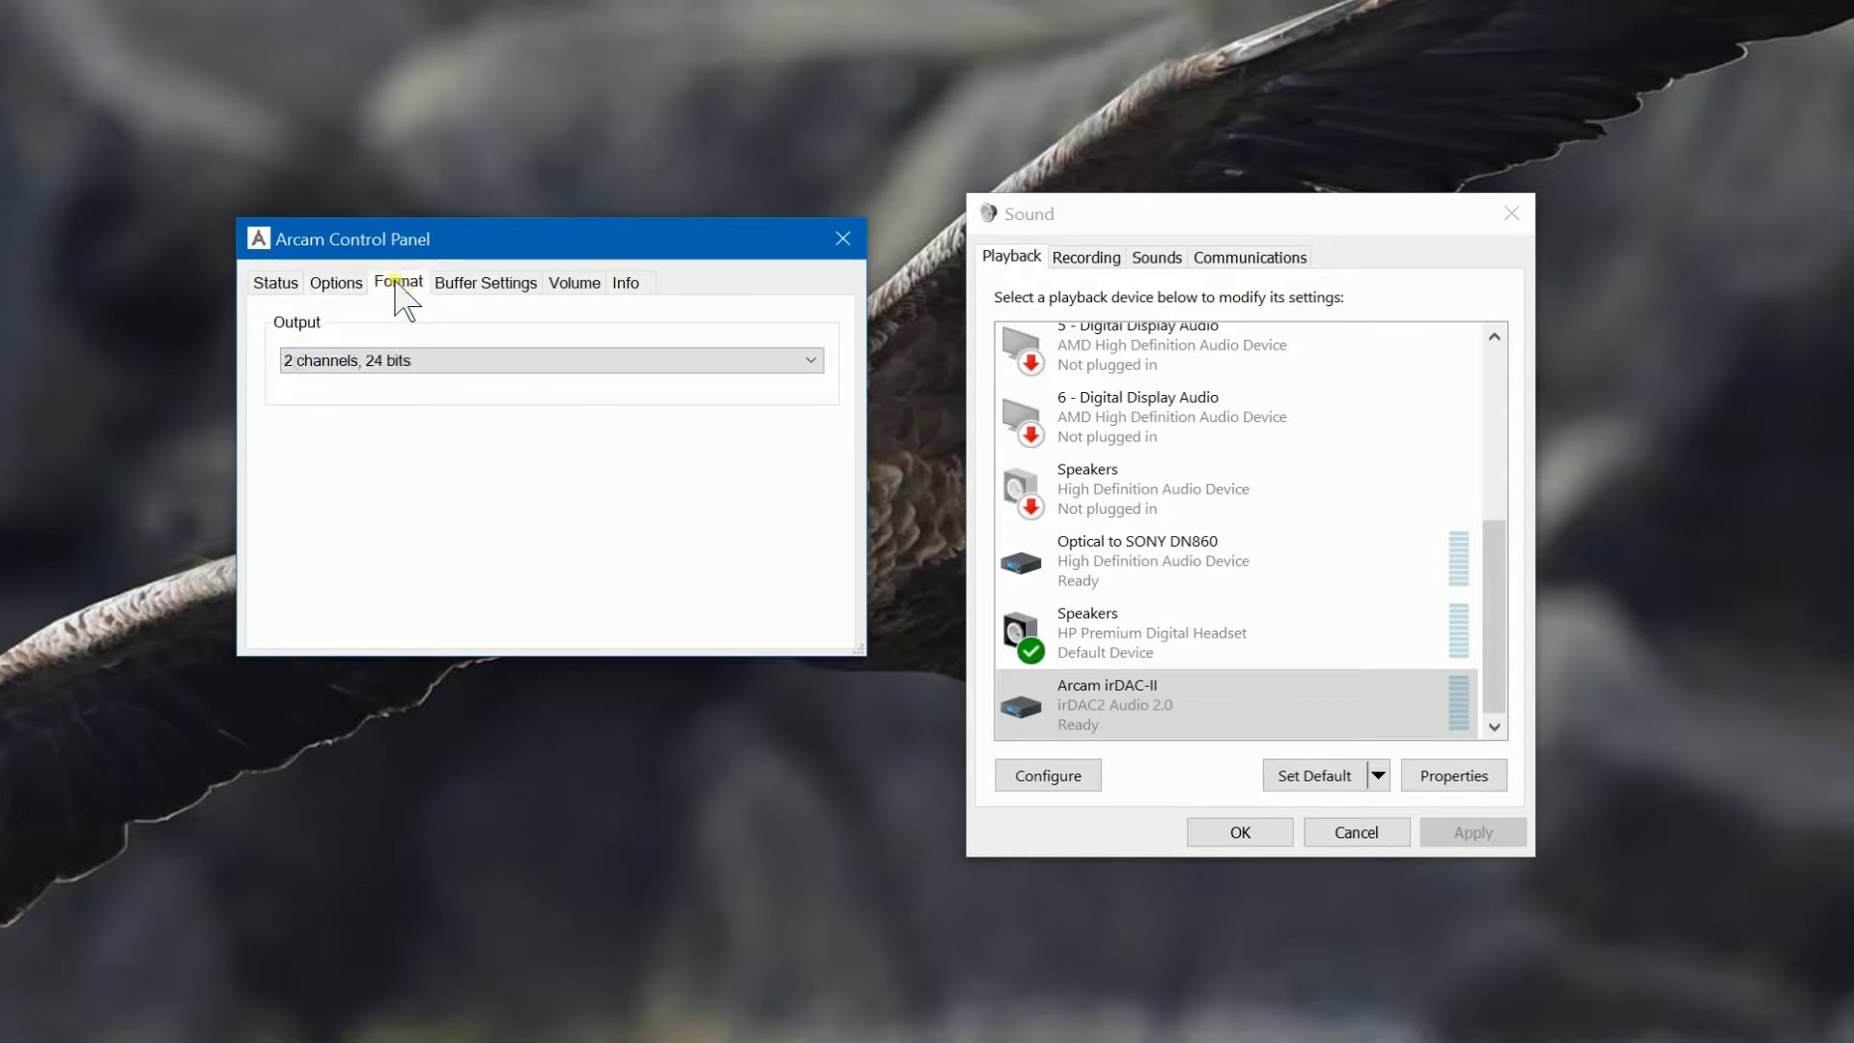
left_click(434, 360)
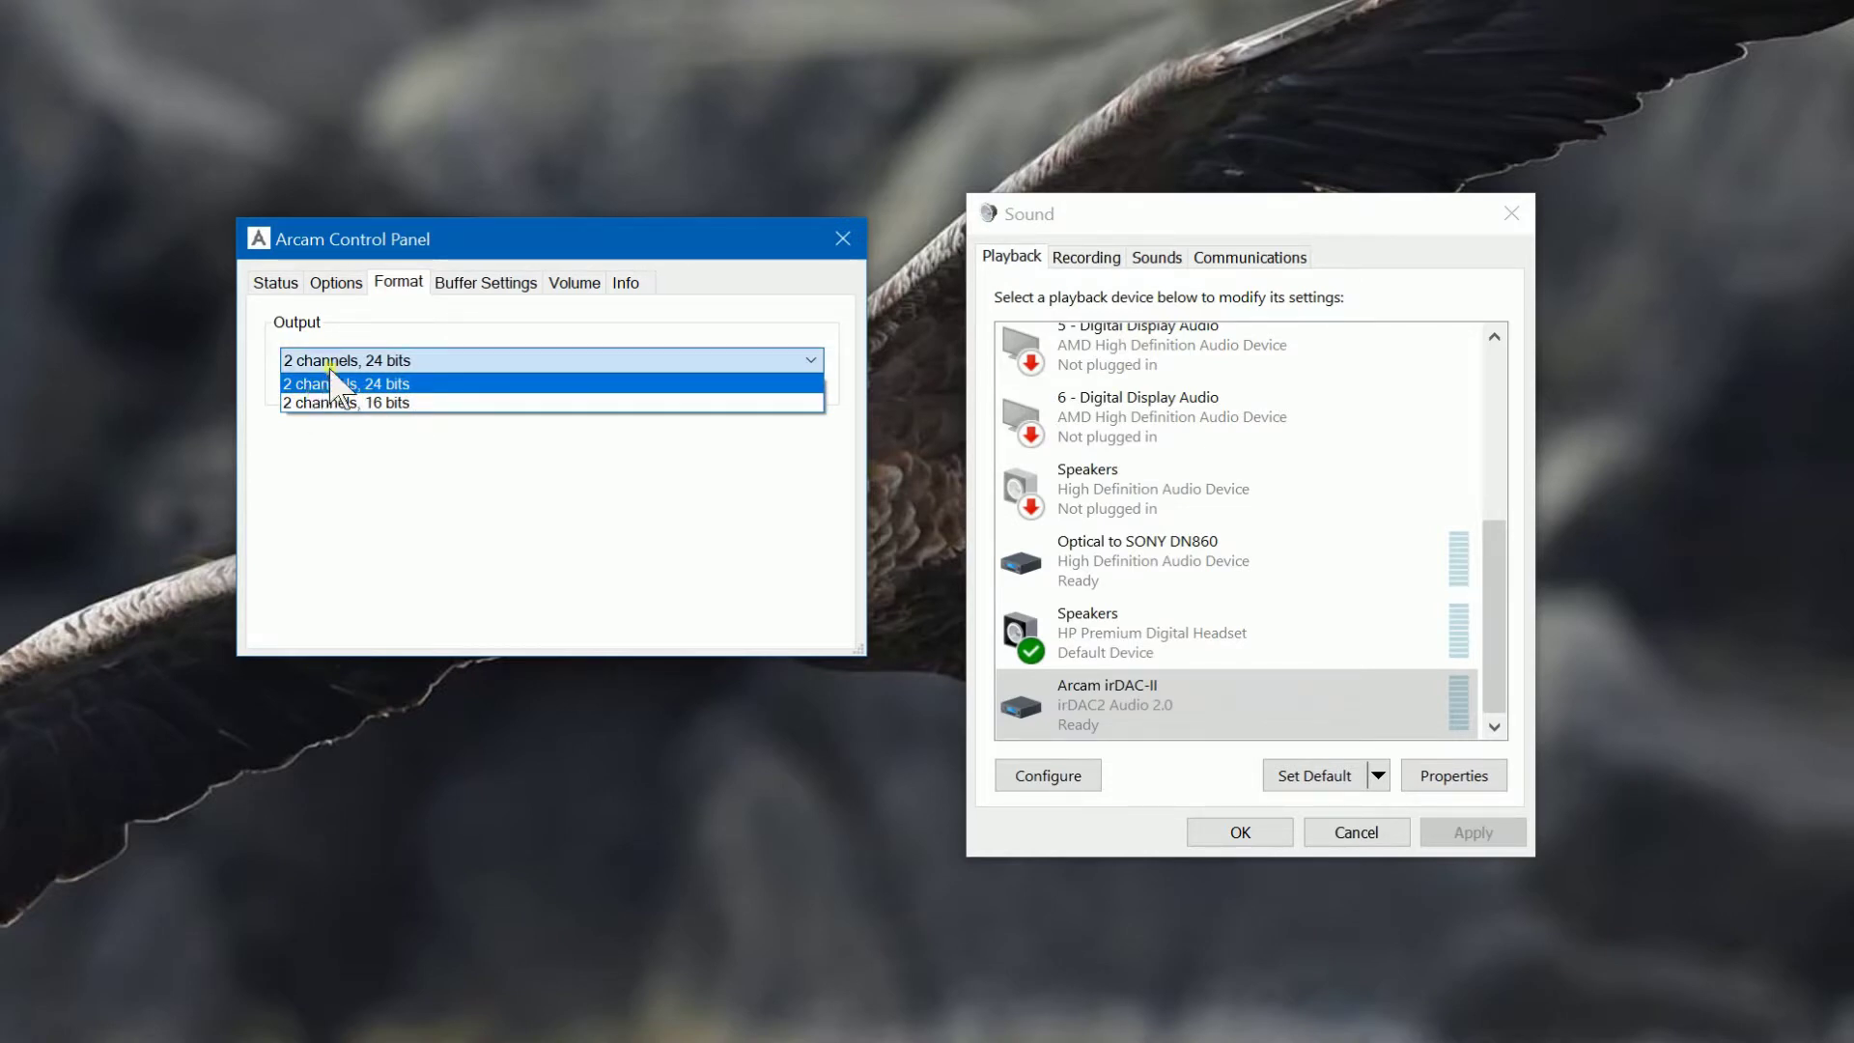
left_click(389, 382)
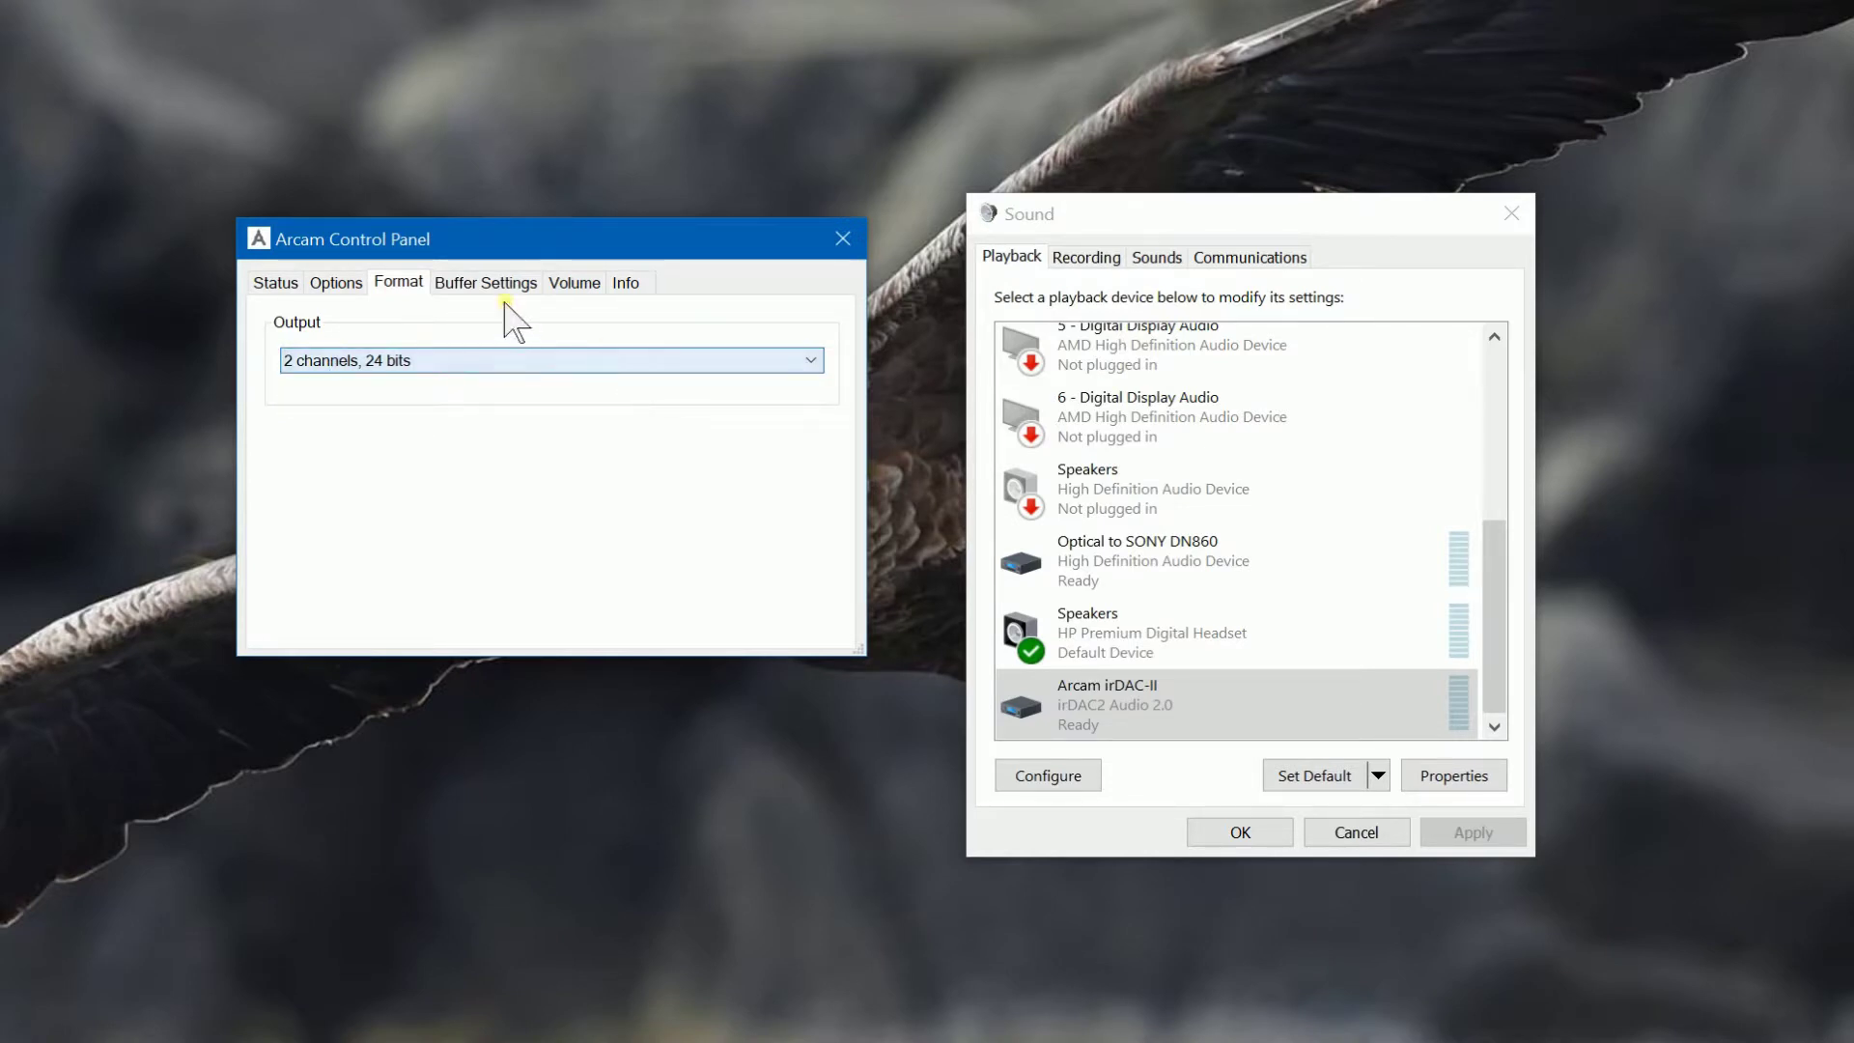
Set the USB streaming mode to Safe and the ASIO buffer size to 8192 samples.
left_click(461, 284)
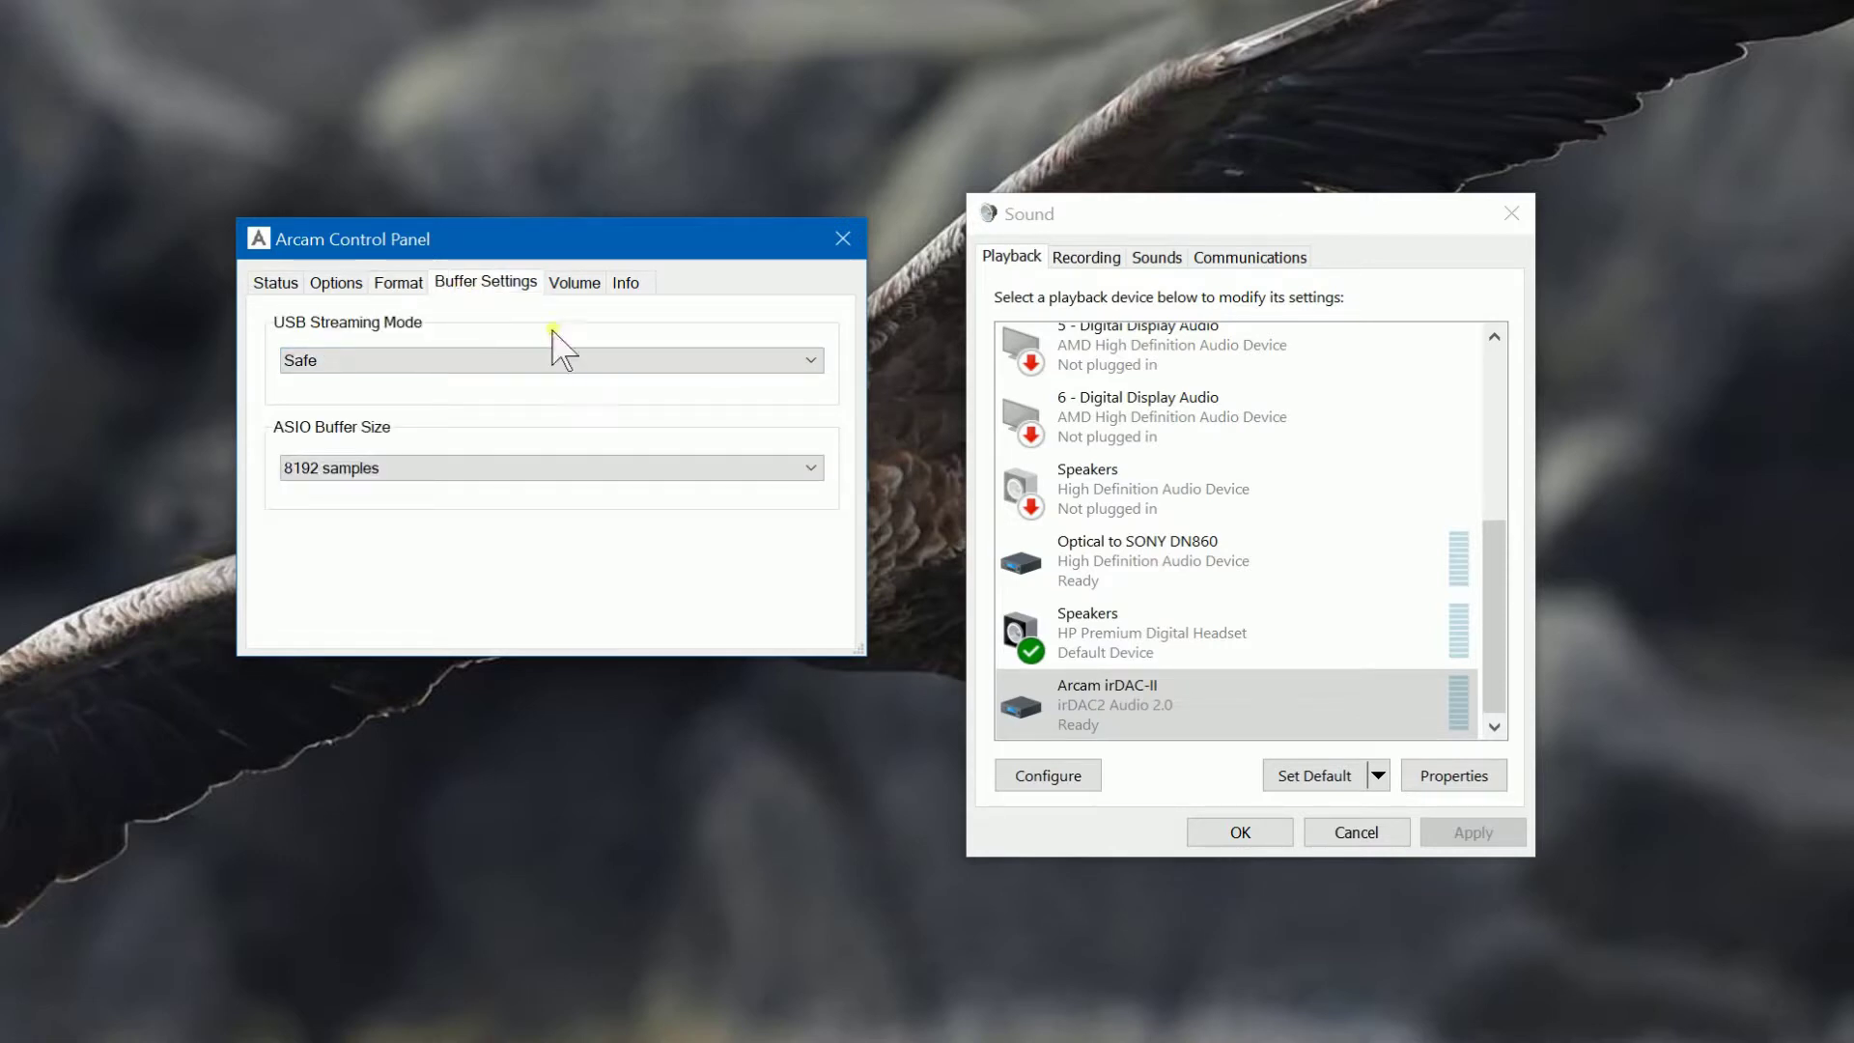
left_click(443, 364)
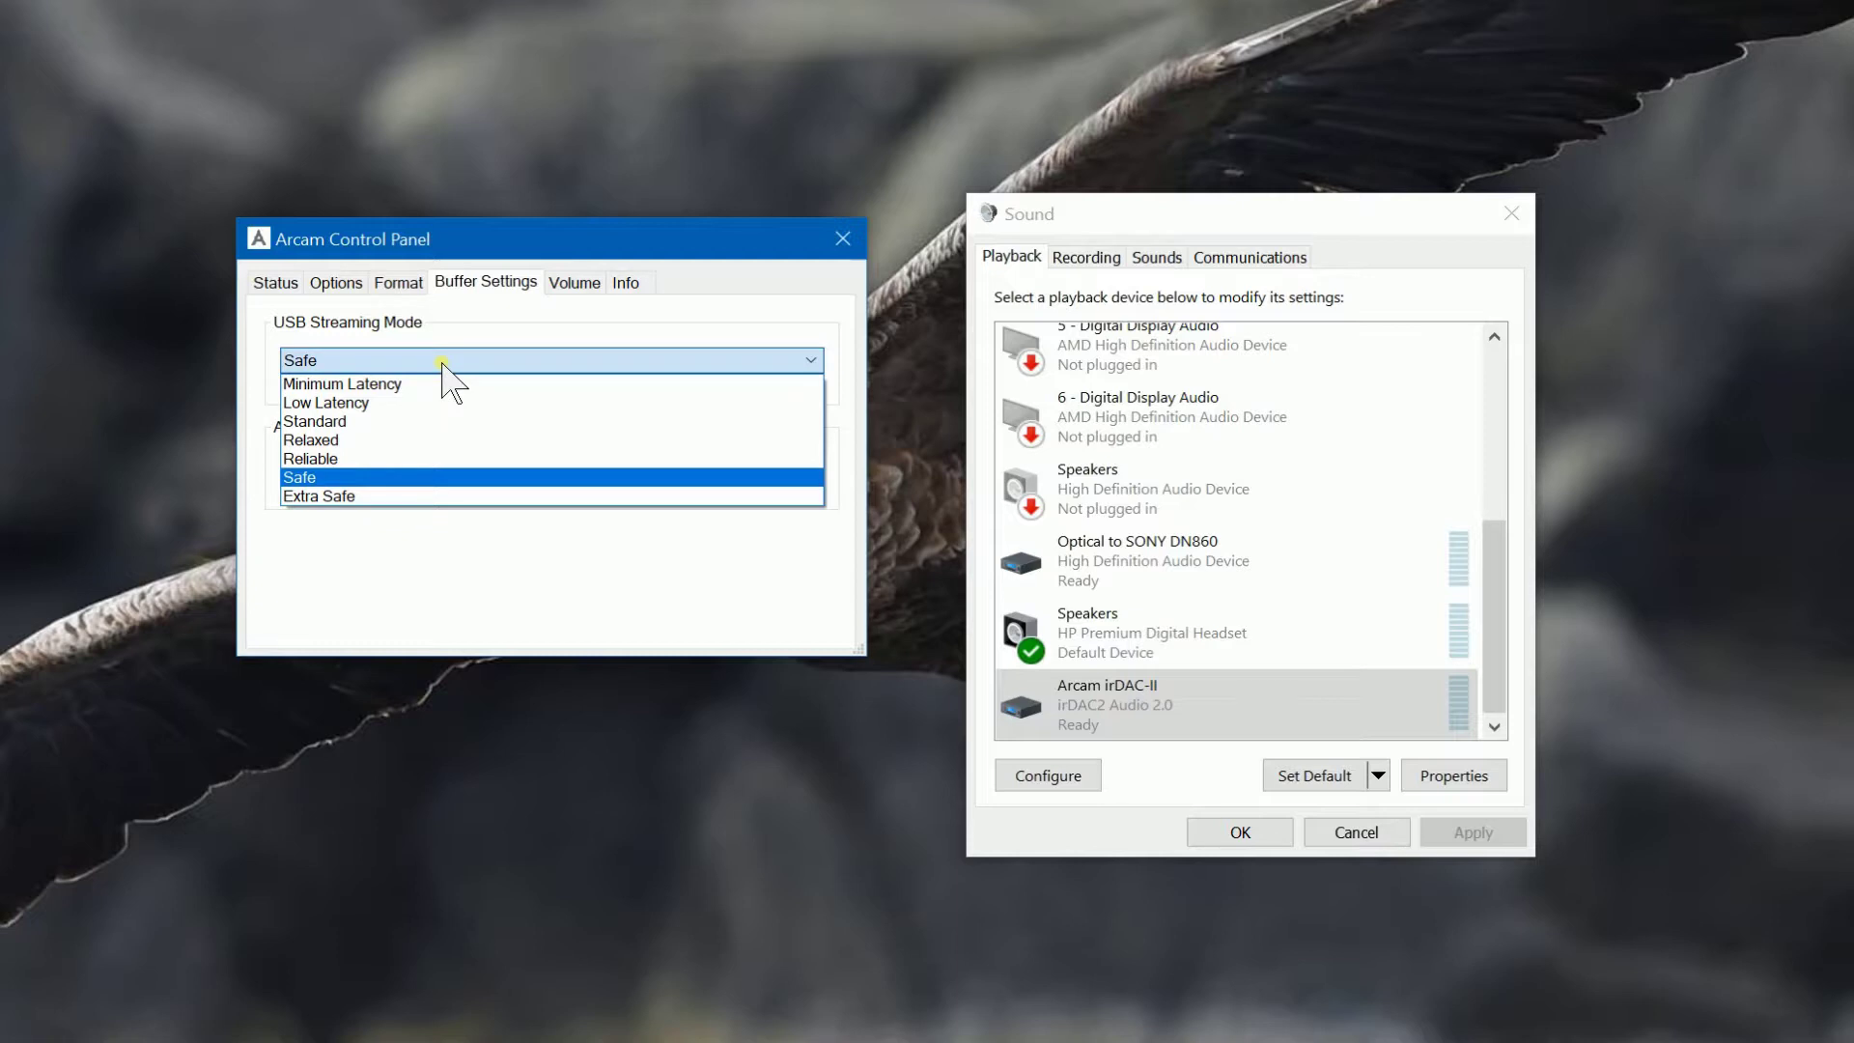
left_click(380, 482)
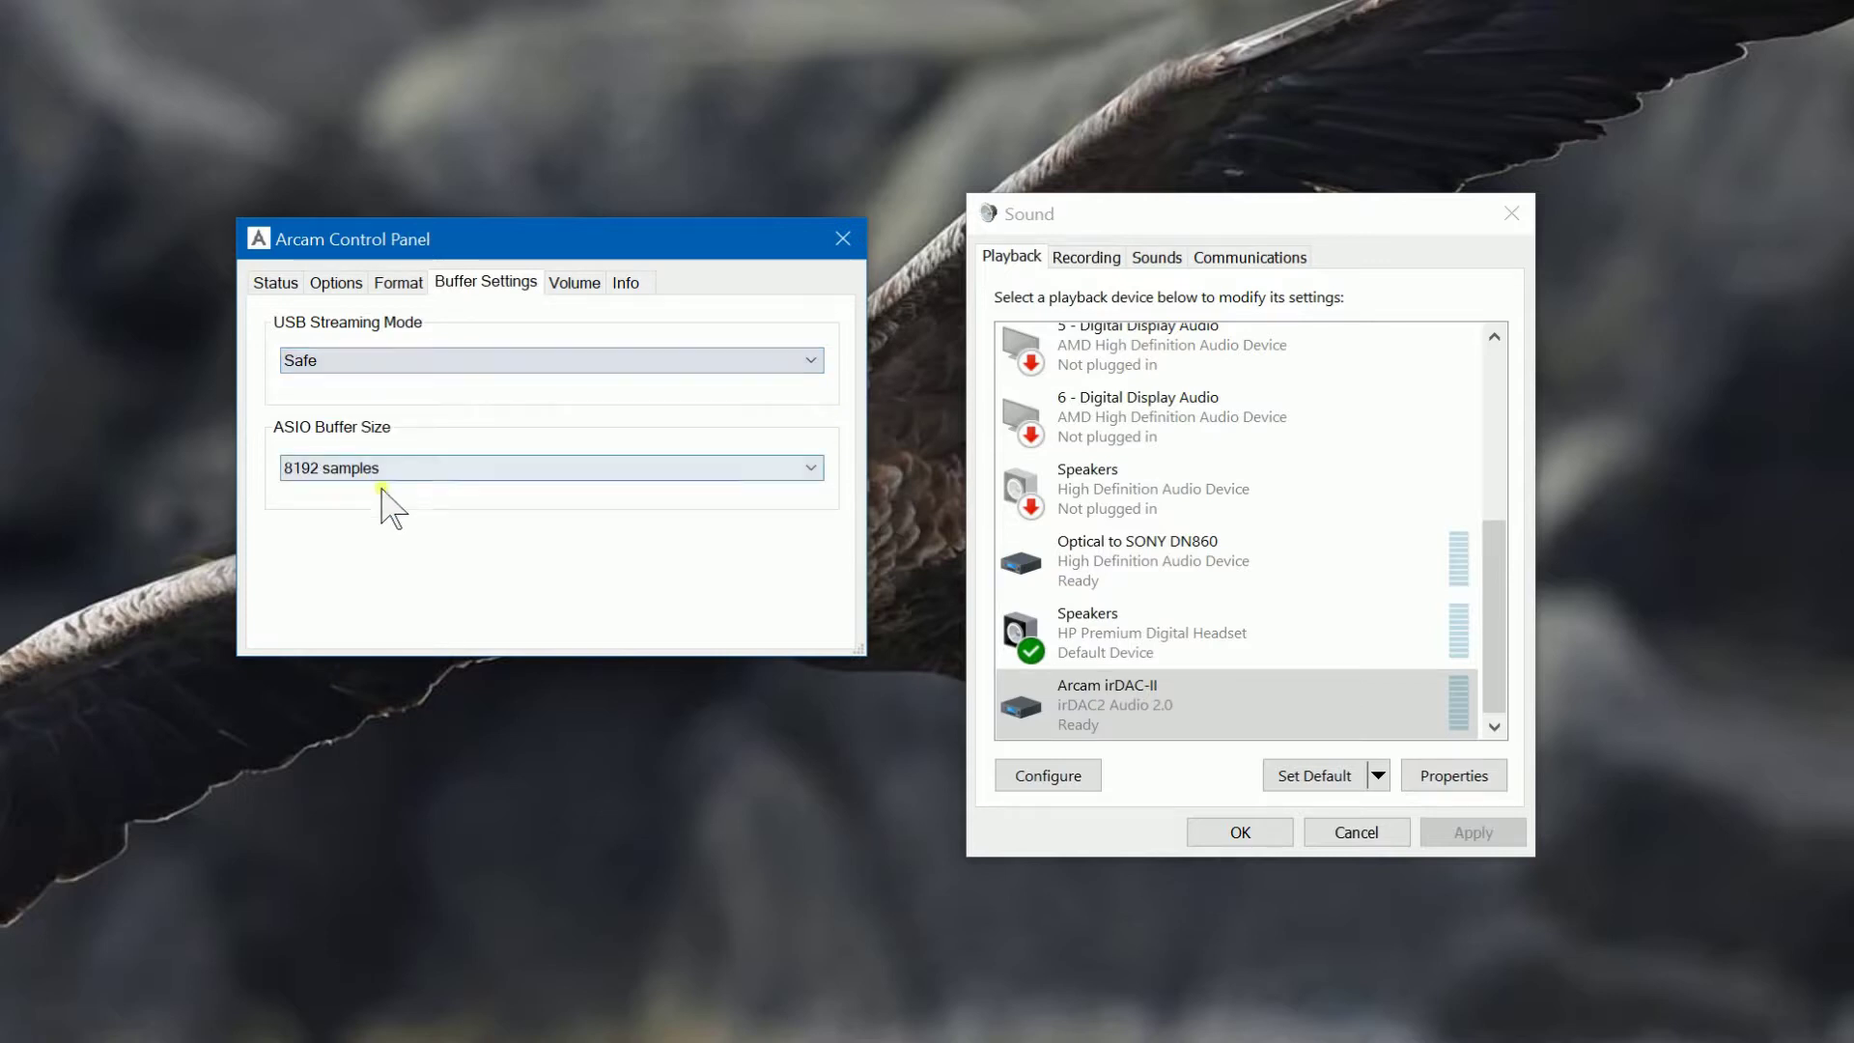
left_click(466, 467)
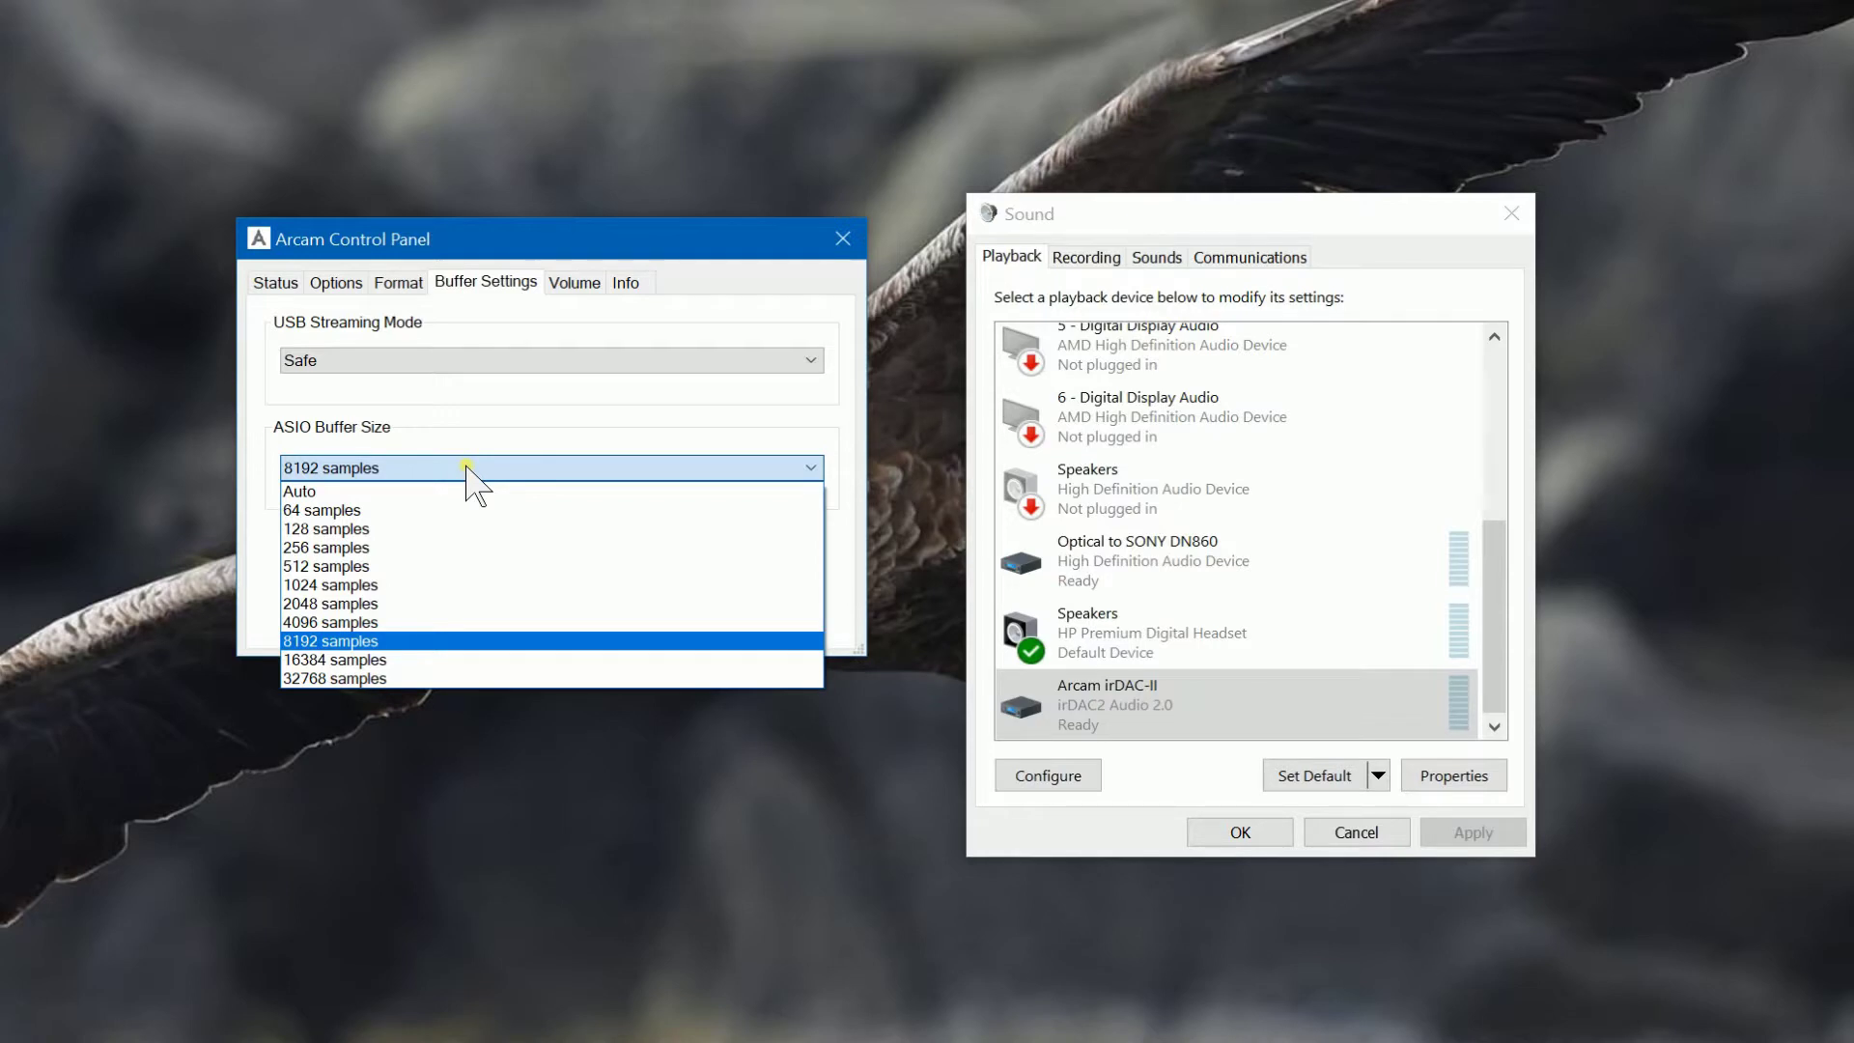
left_click(331, 641)
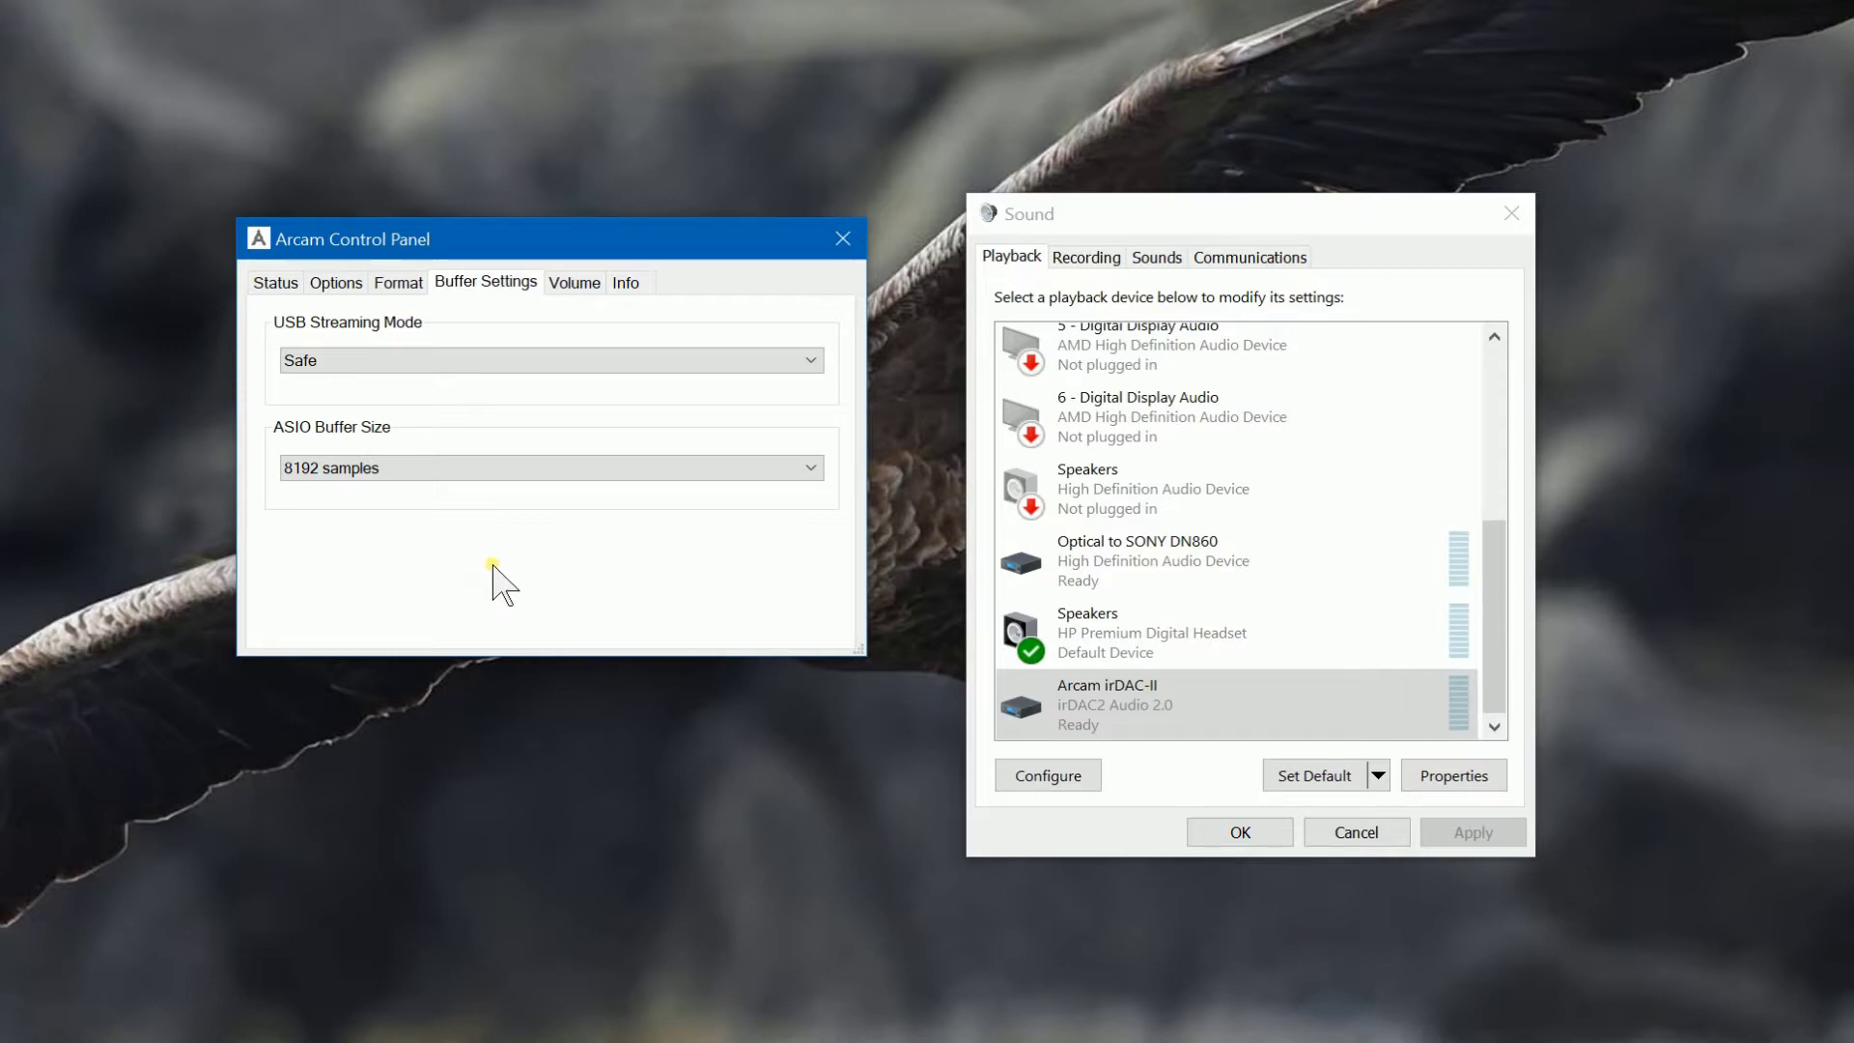
Try the master and analogue channel sliders and the channel link in the Arcam output volume mixer, and close it.
left_click(579, 280)
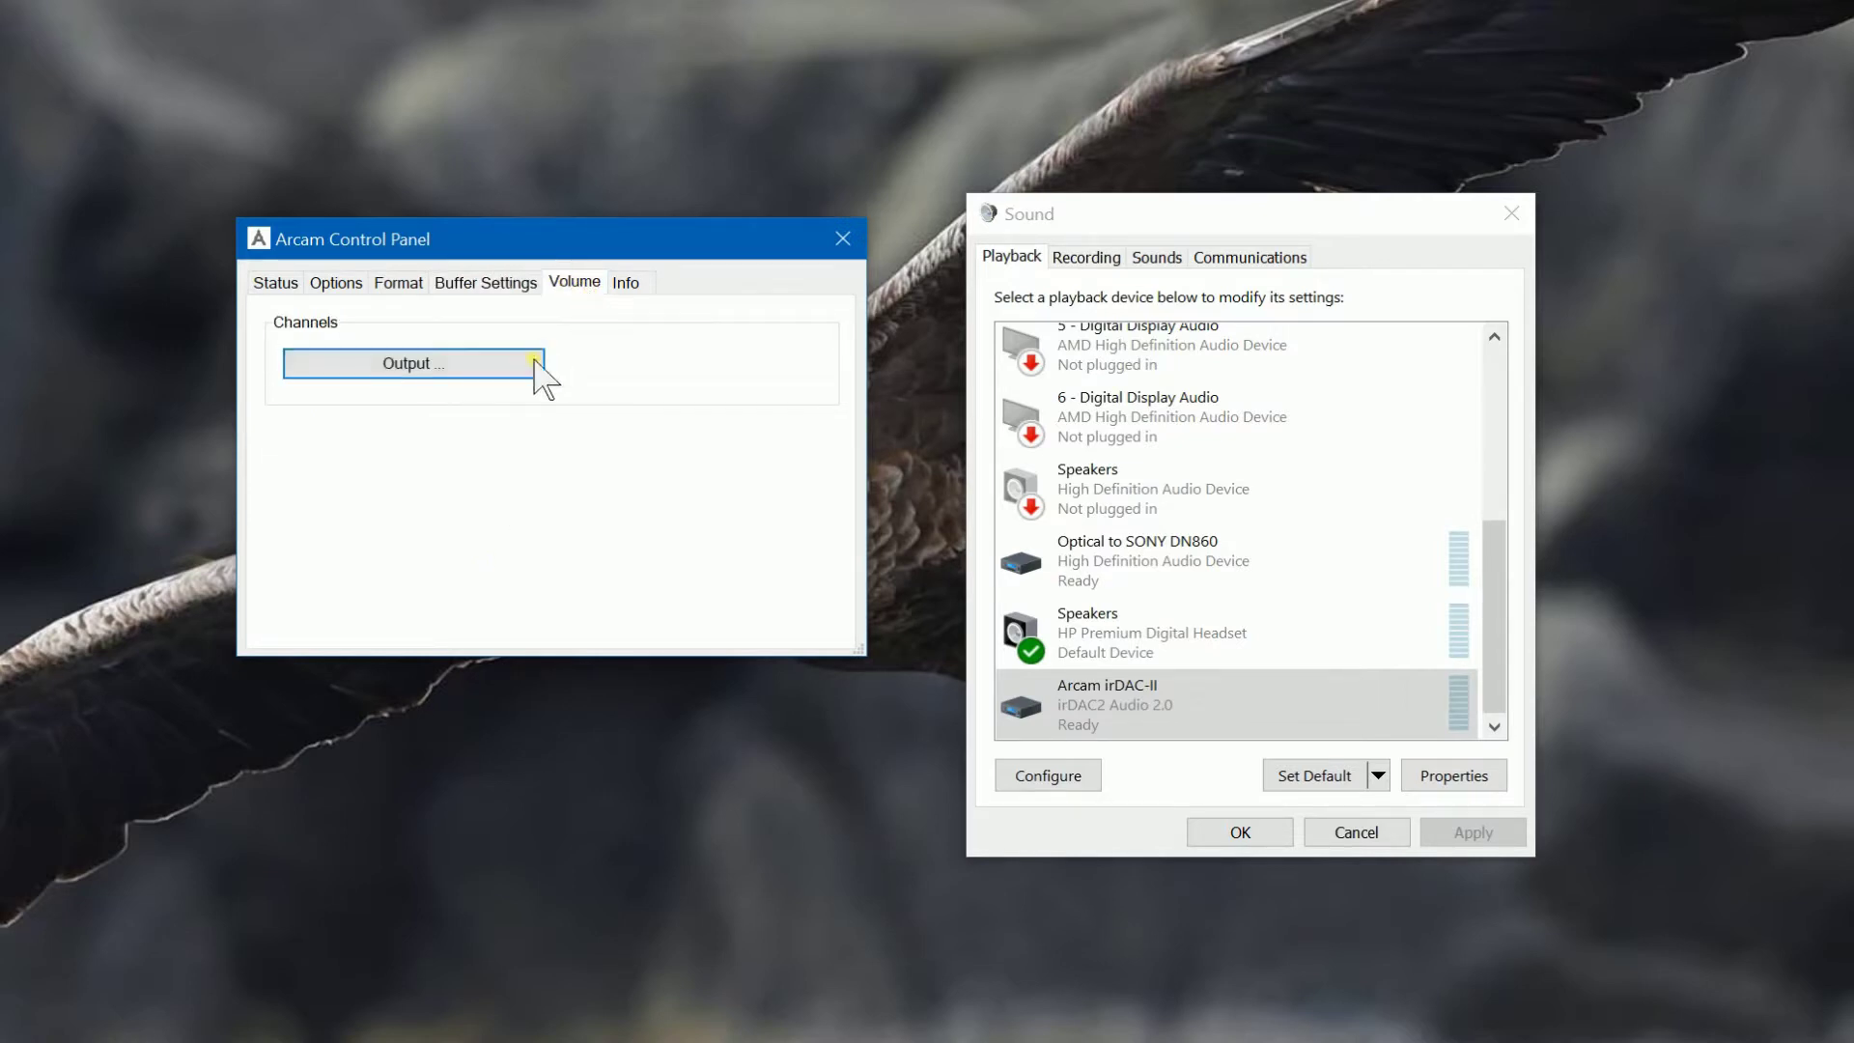
left_click(415, 375)
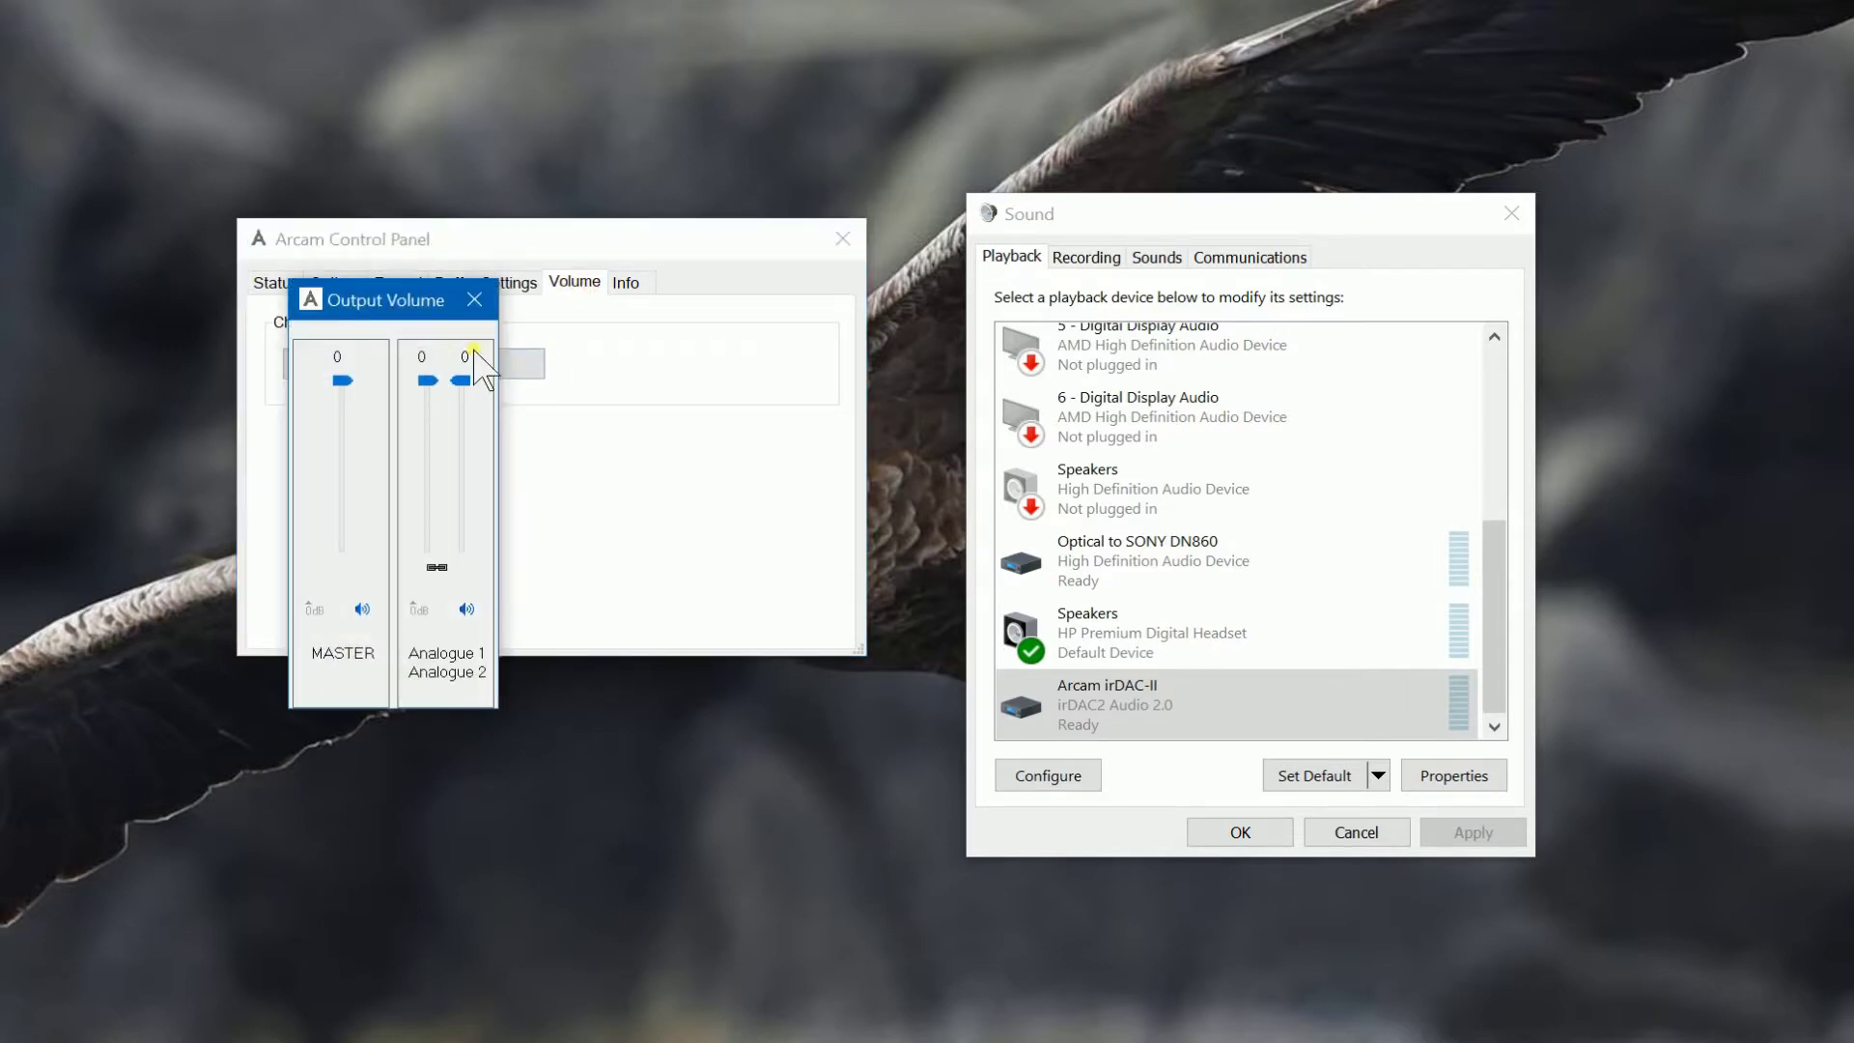
left_click_drag(394, 305, 633, 147)
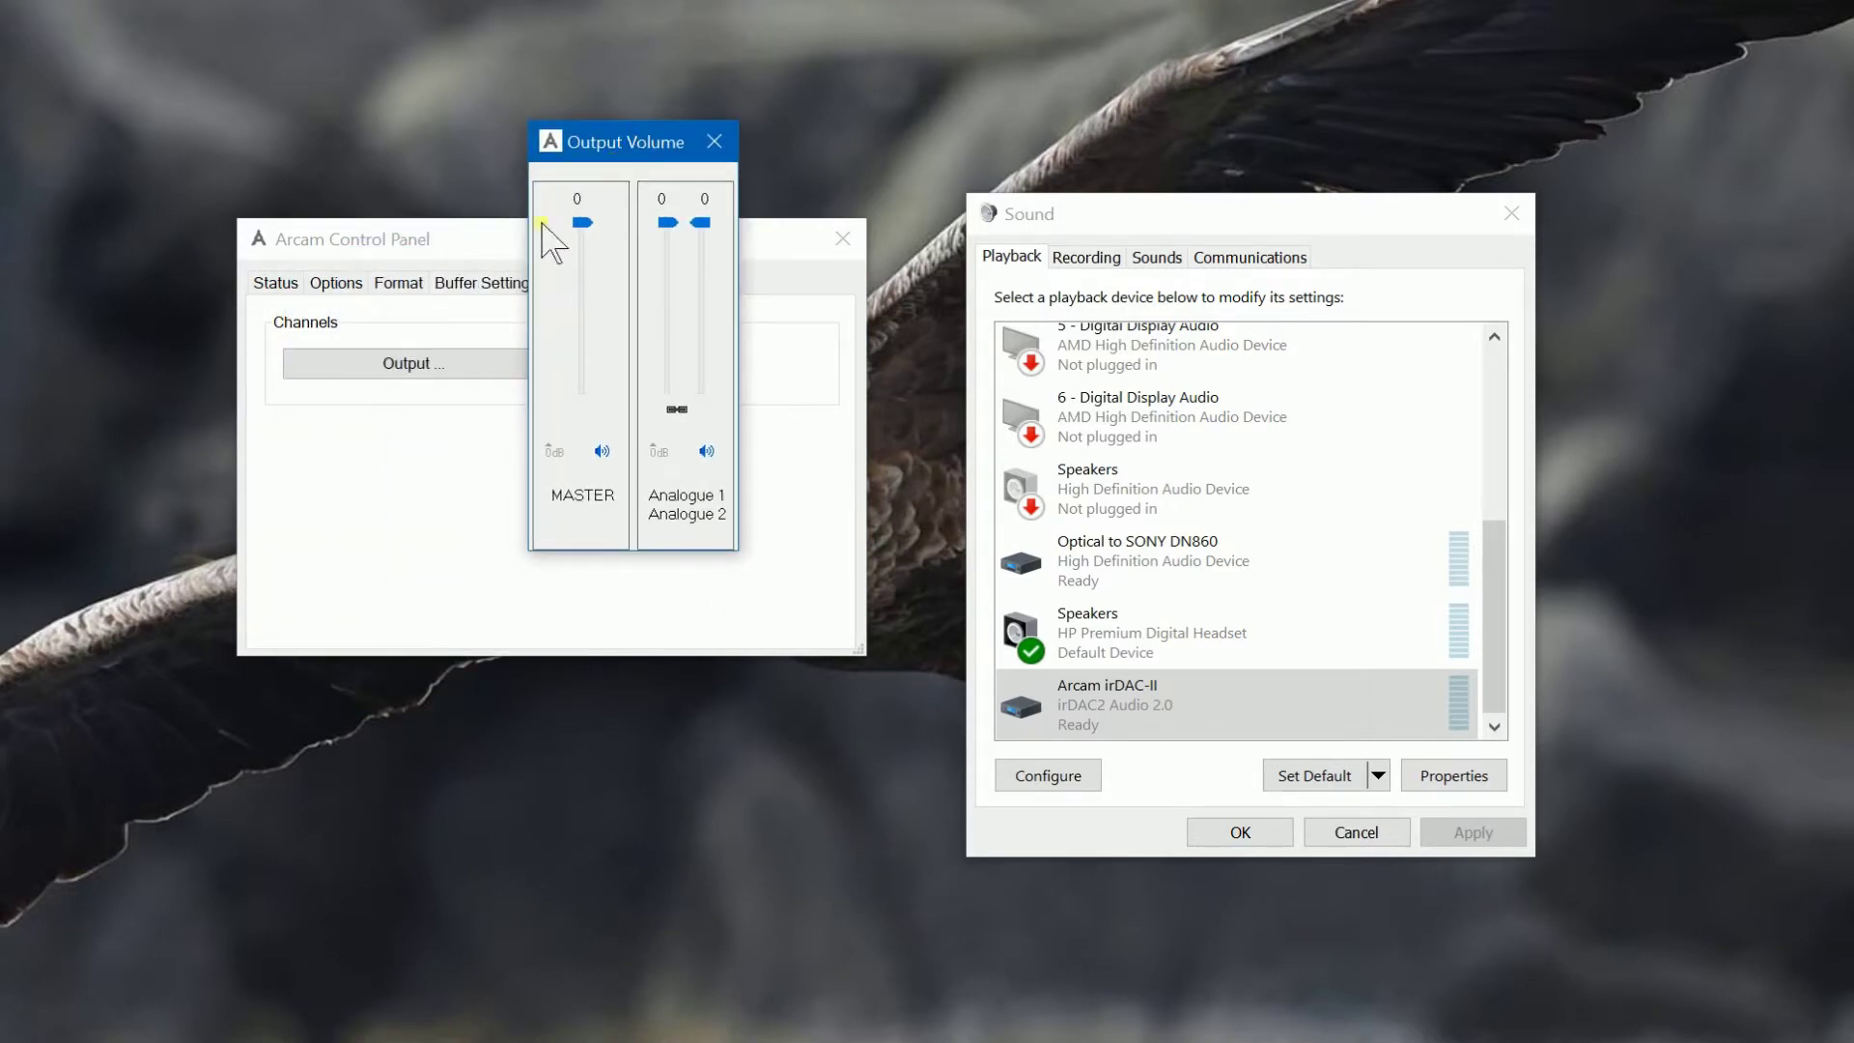
left_click(581, 224)
mouse_move(582, 224)
left_mouse_down()
mouse_move(565, 321)
mouse_move(586, 207)
left_mouse_up()
left_click(675, 409)
left_click(676, 409)
left_click(662, 223)
left_click(664, 225)
mouse_move(665, 224)
left_mouse_down()
mouse_move(666, 324)
mouse_move(664, 198)
mouse_move(675, 319)
mouse_move(703, 259)
left_mouse_up()
left_click(716, 141)
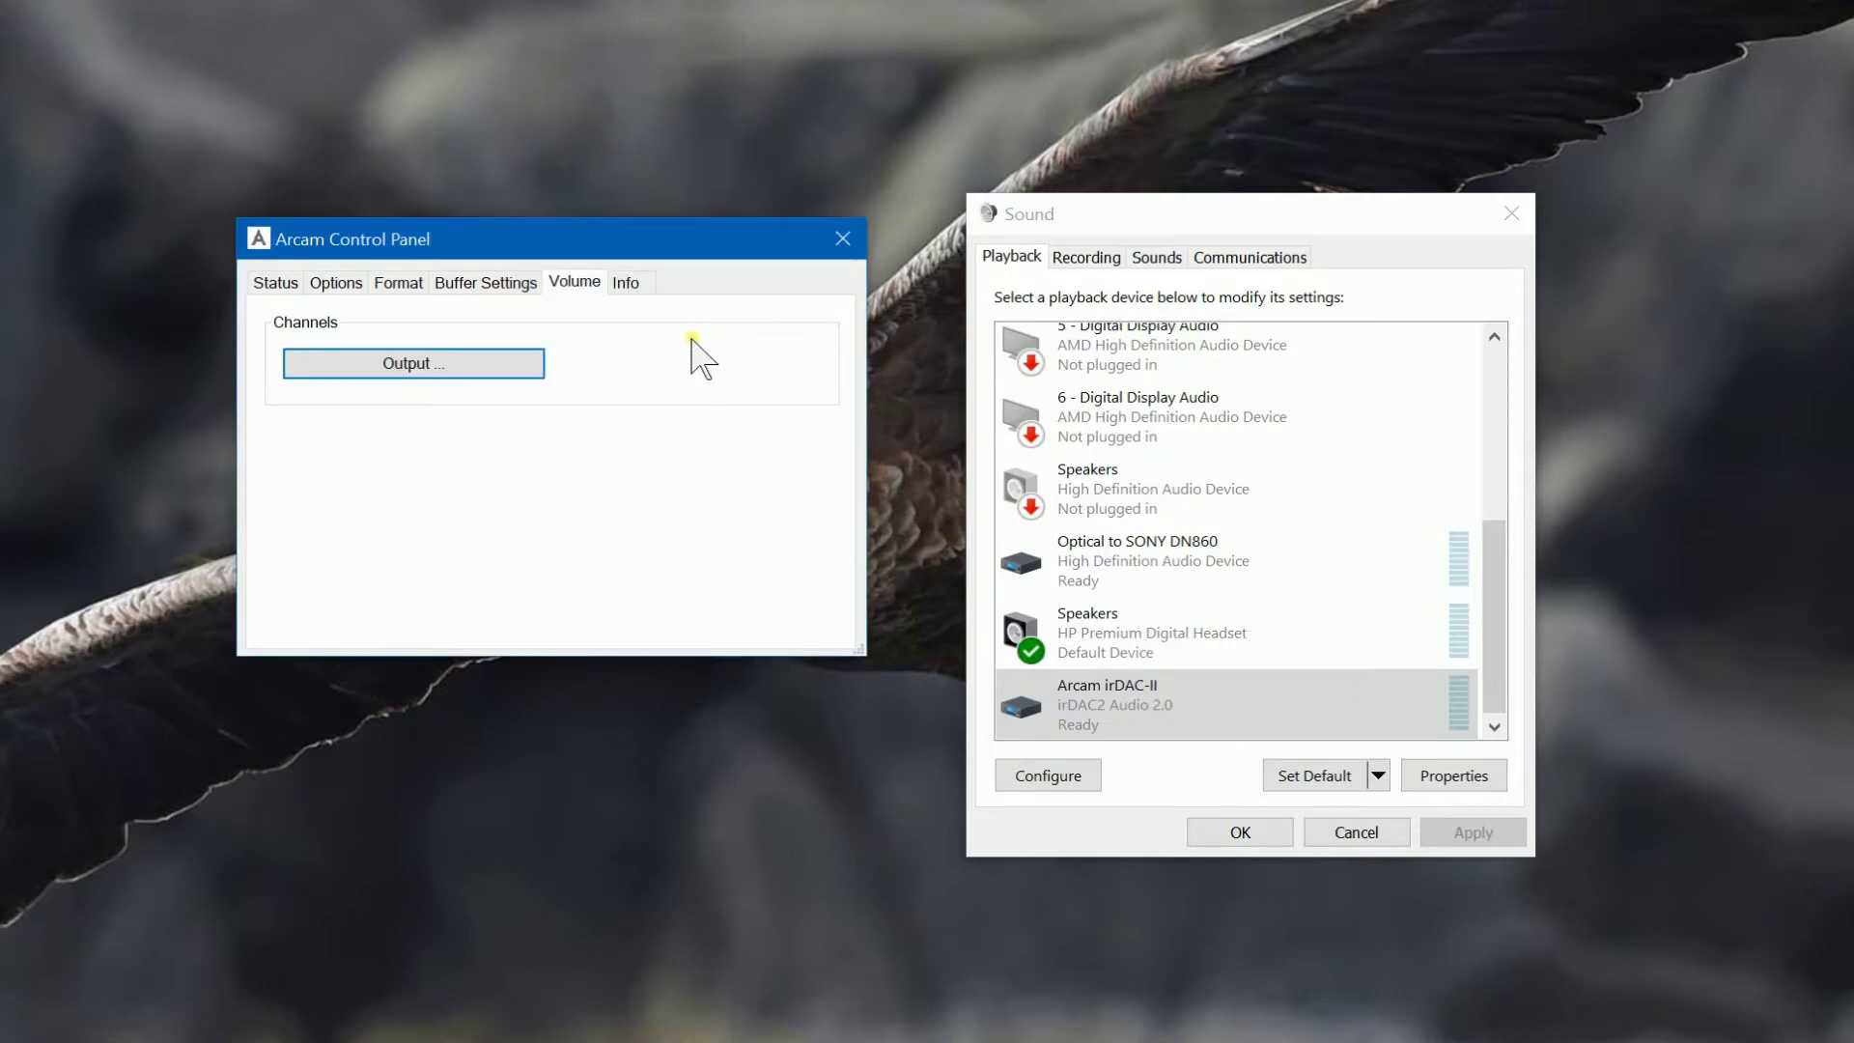
View the device and driver information in the Arcam Control Panel, and move that window and the Sound window higher on the desktop.
left_click(628, 283)
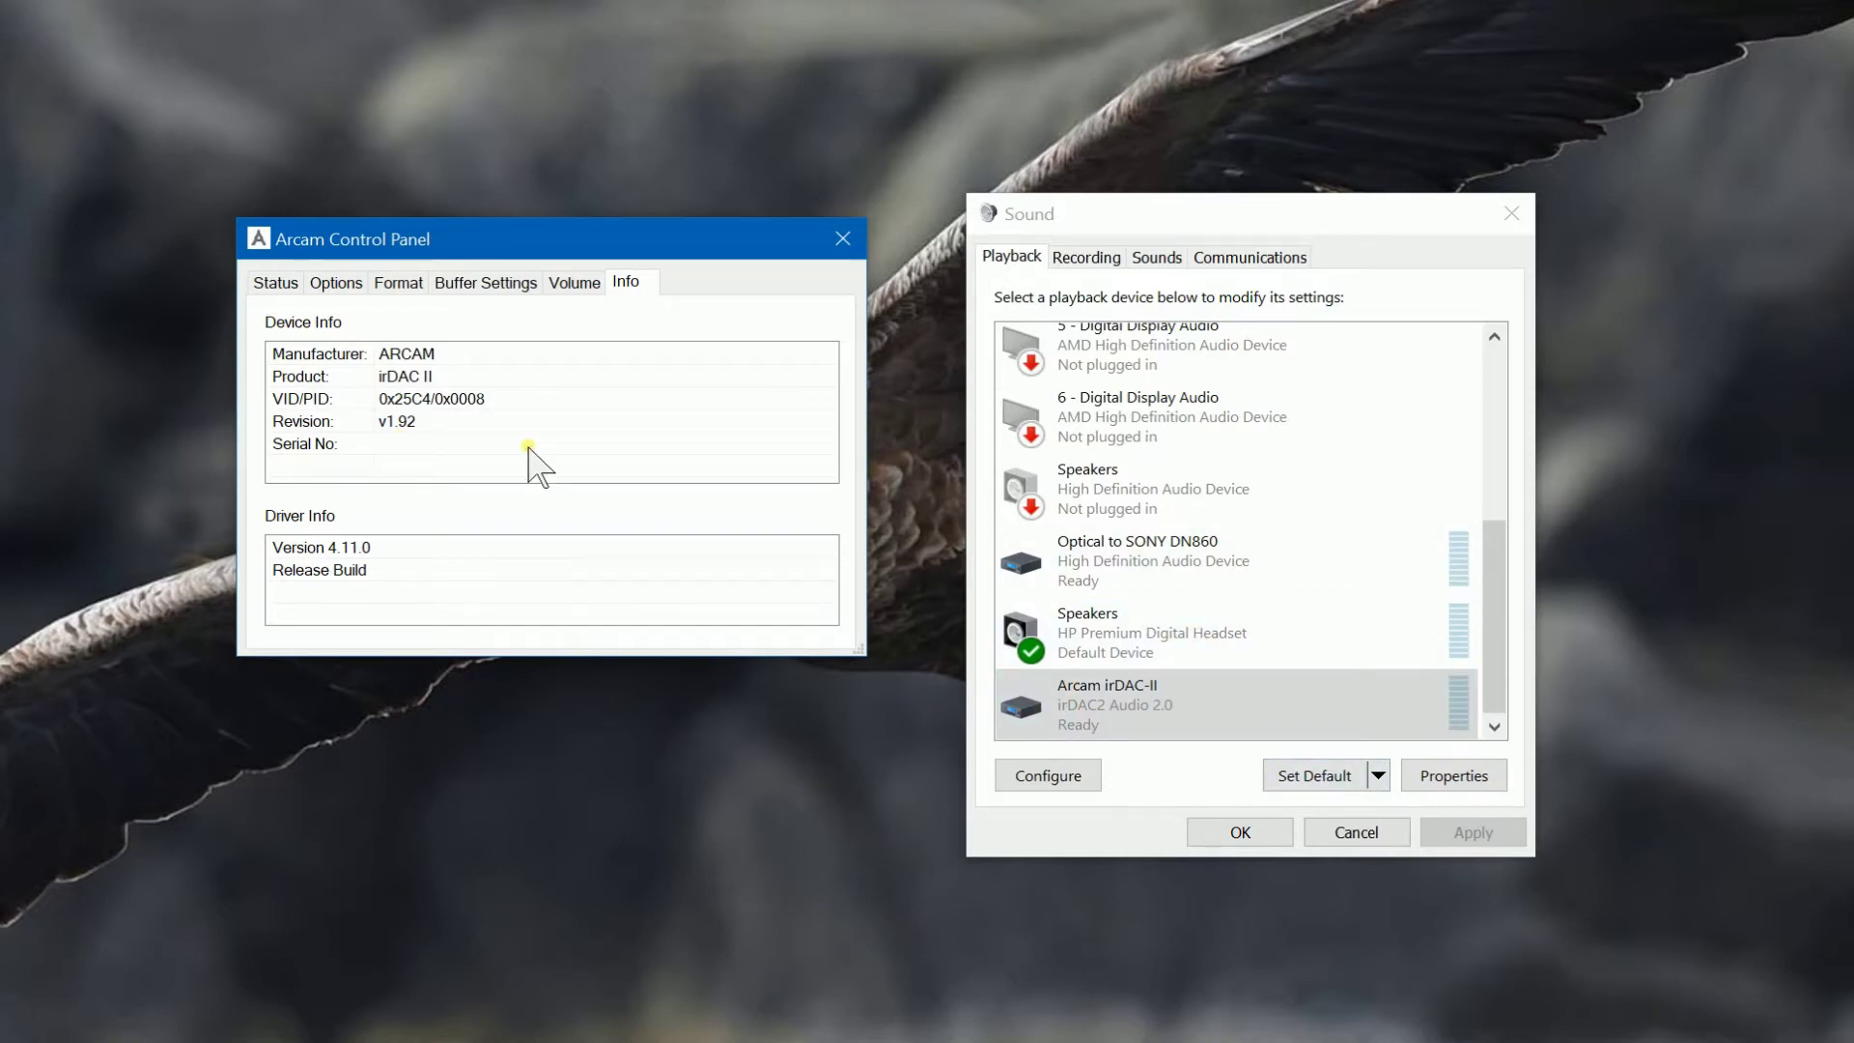
left_click_drag(482, 234, 469, 156)
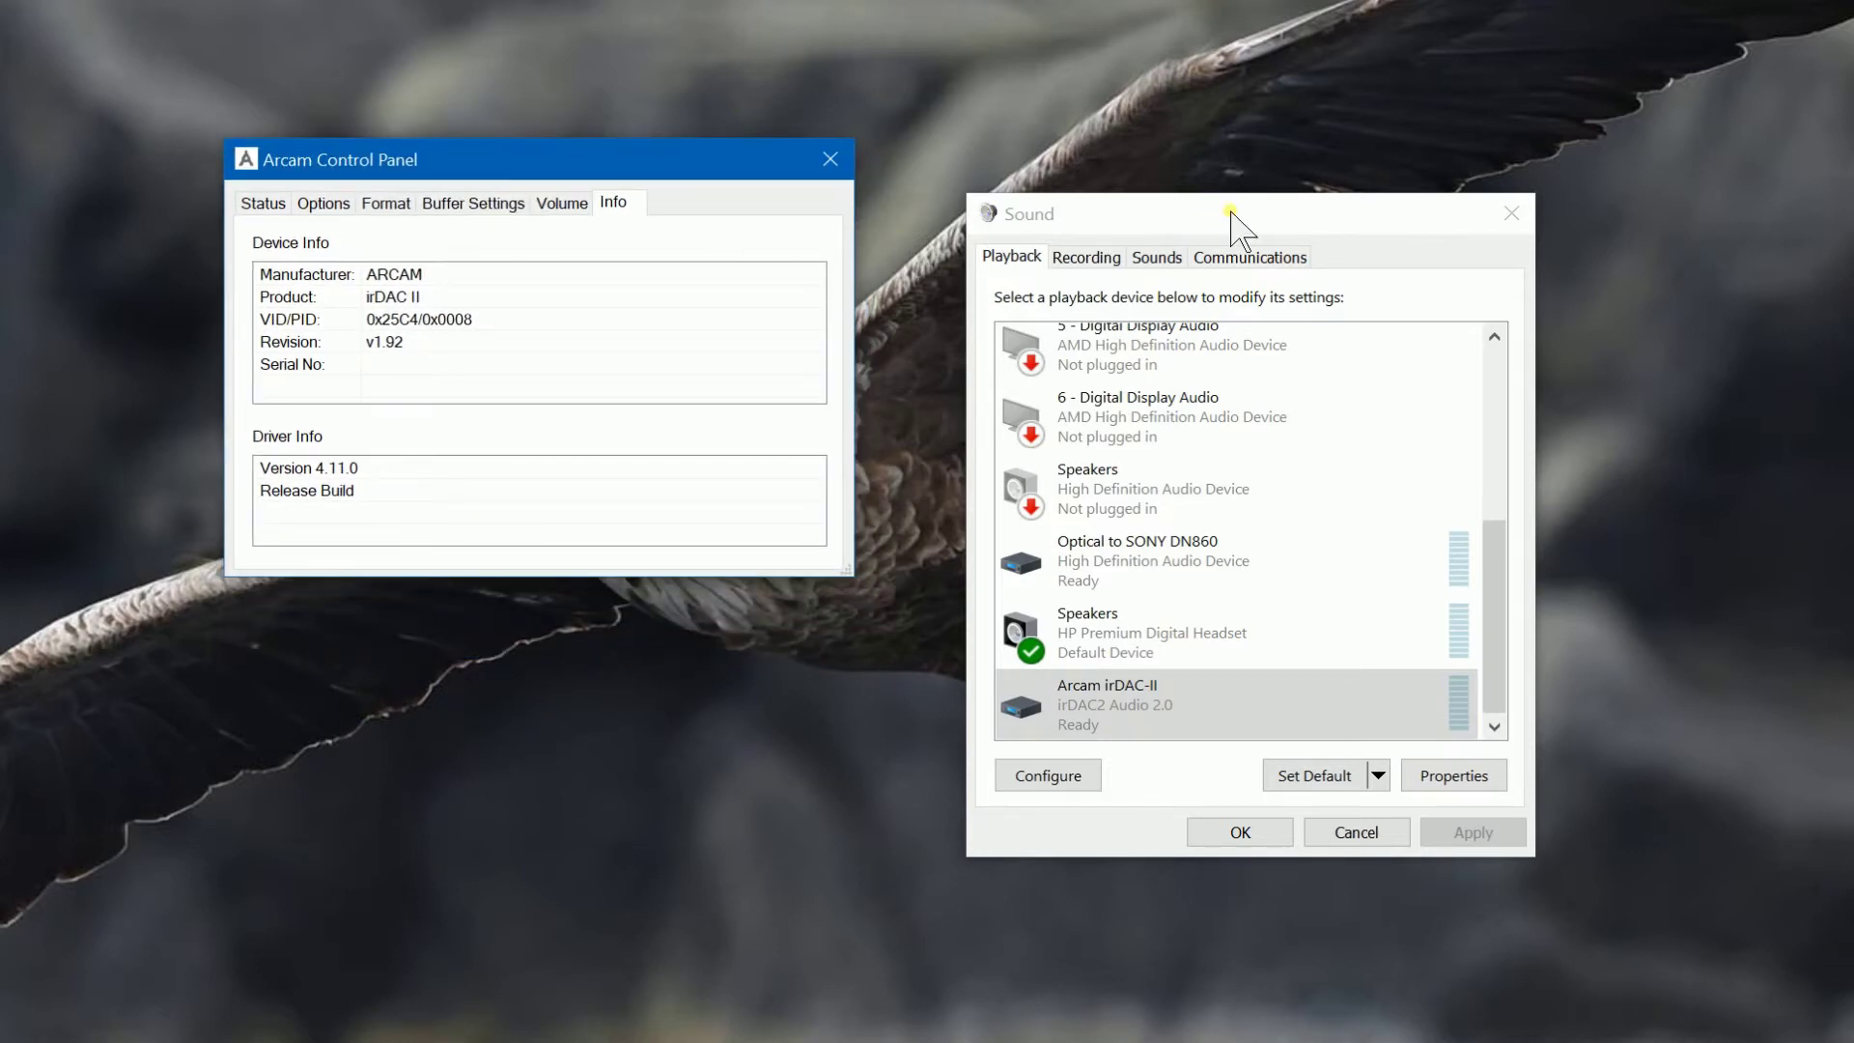
left_click_drag(1229, 211, 1115, 113)
Open the properties of the Arcam irDAC-II playback device and review its levels and enhancements.
left_click(1134, 603)
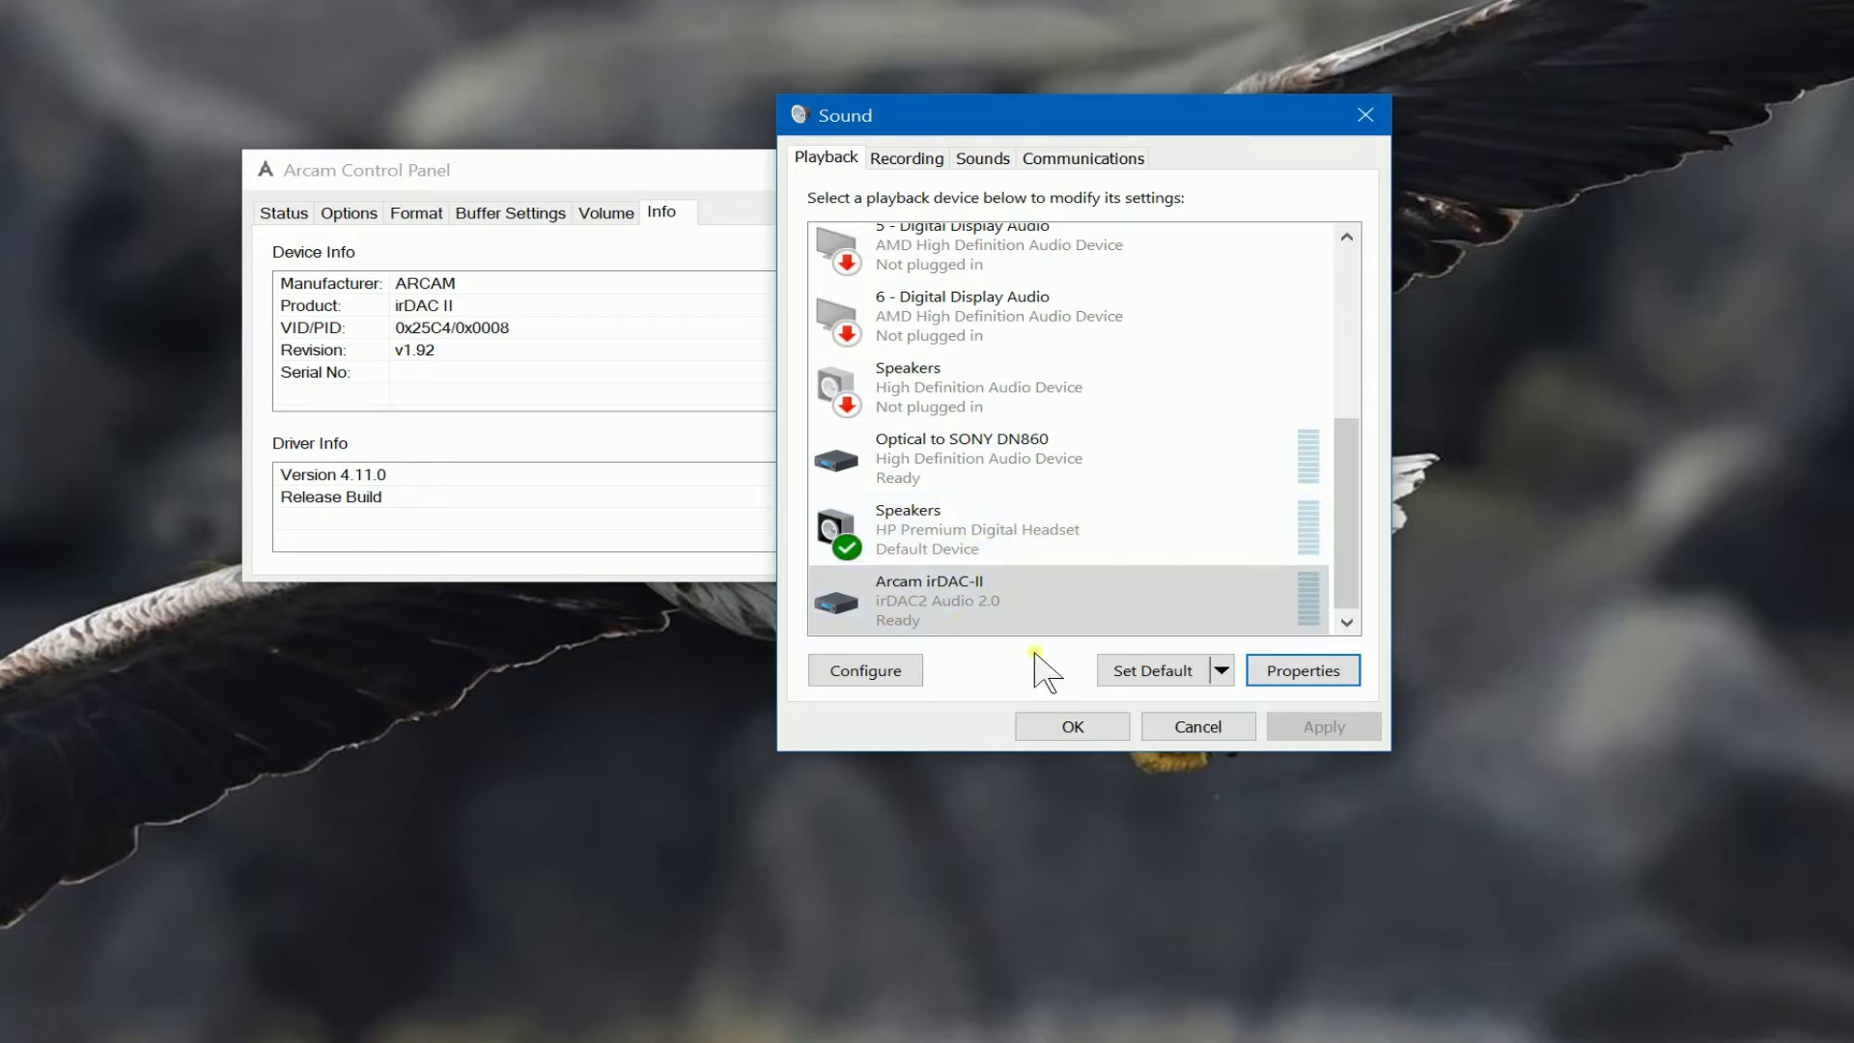
left_click(977, 599)
left_click(1295, 675)
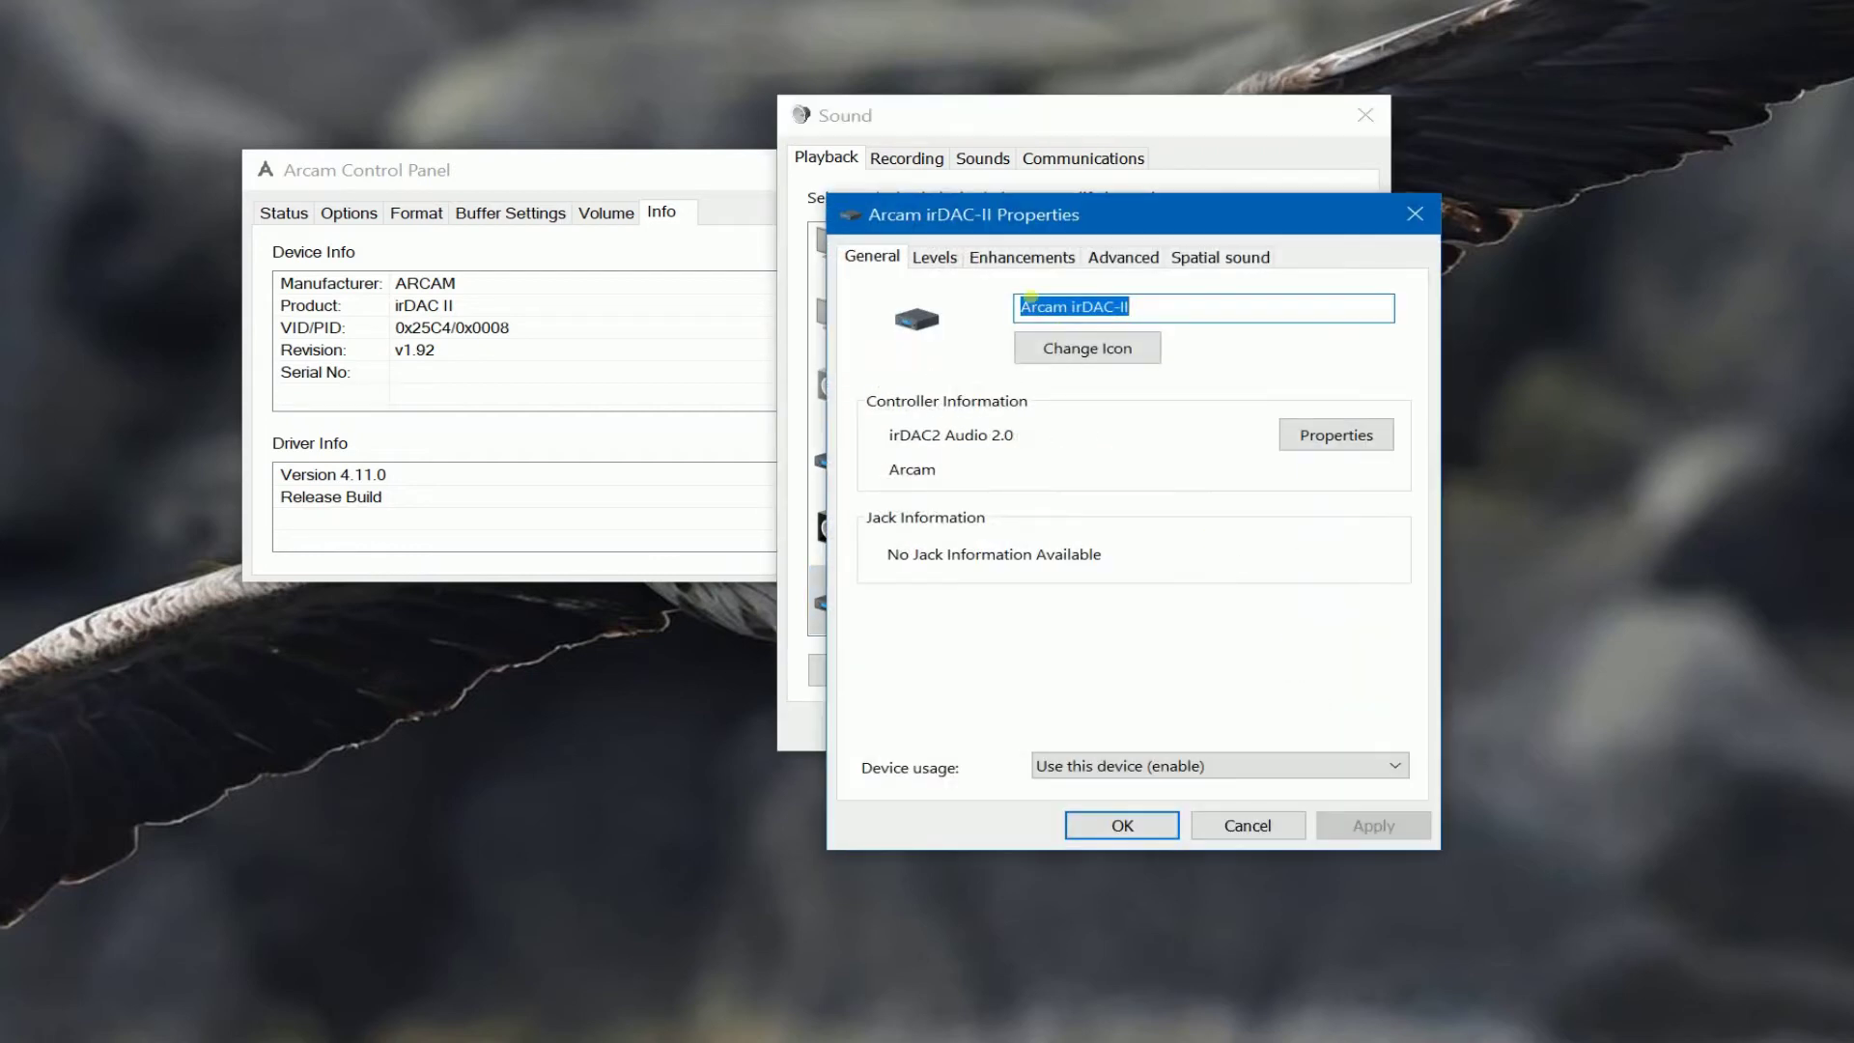
left_click_drag(1004, 214, 1258, 204)
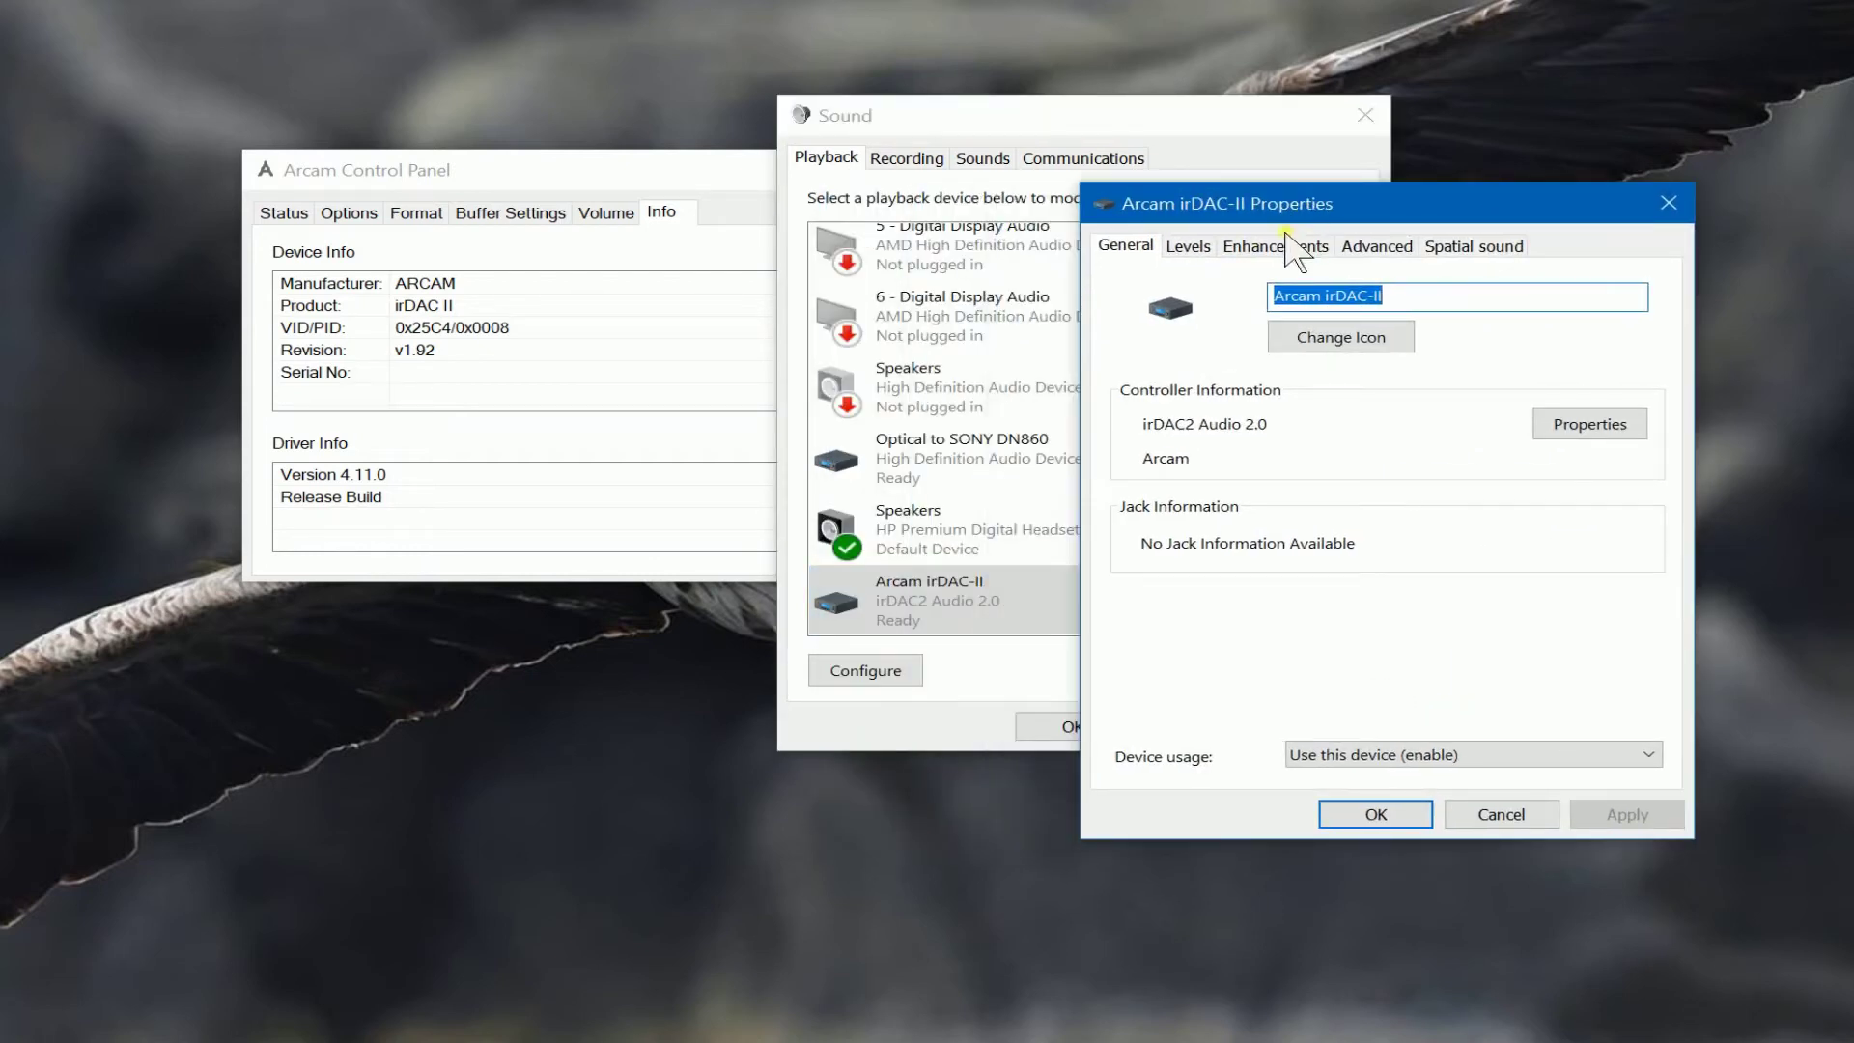
left_click(1188, 248)
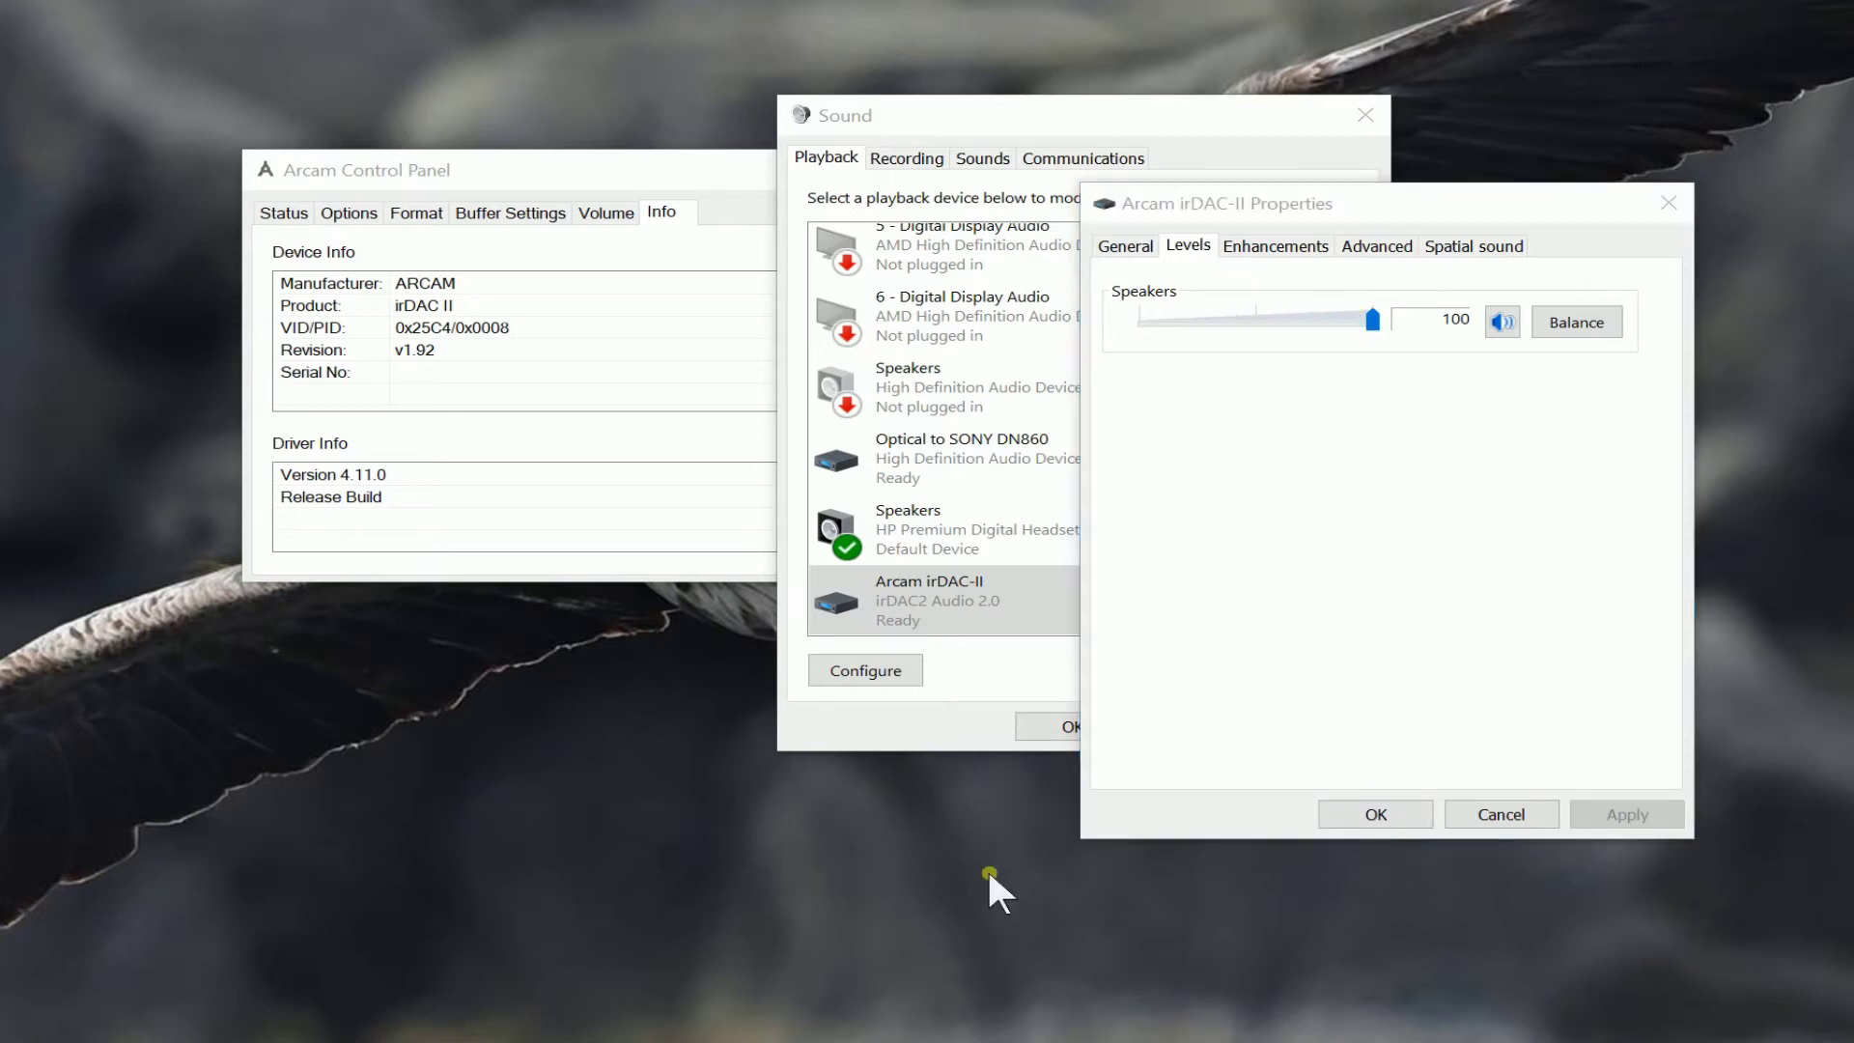
left_click(1260, 248)
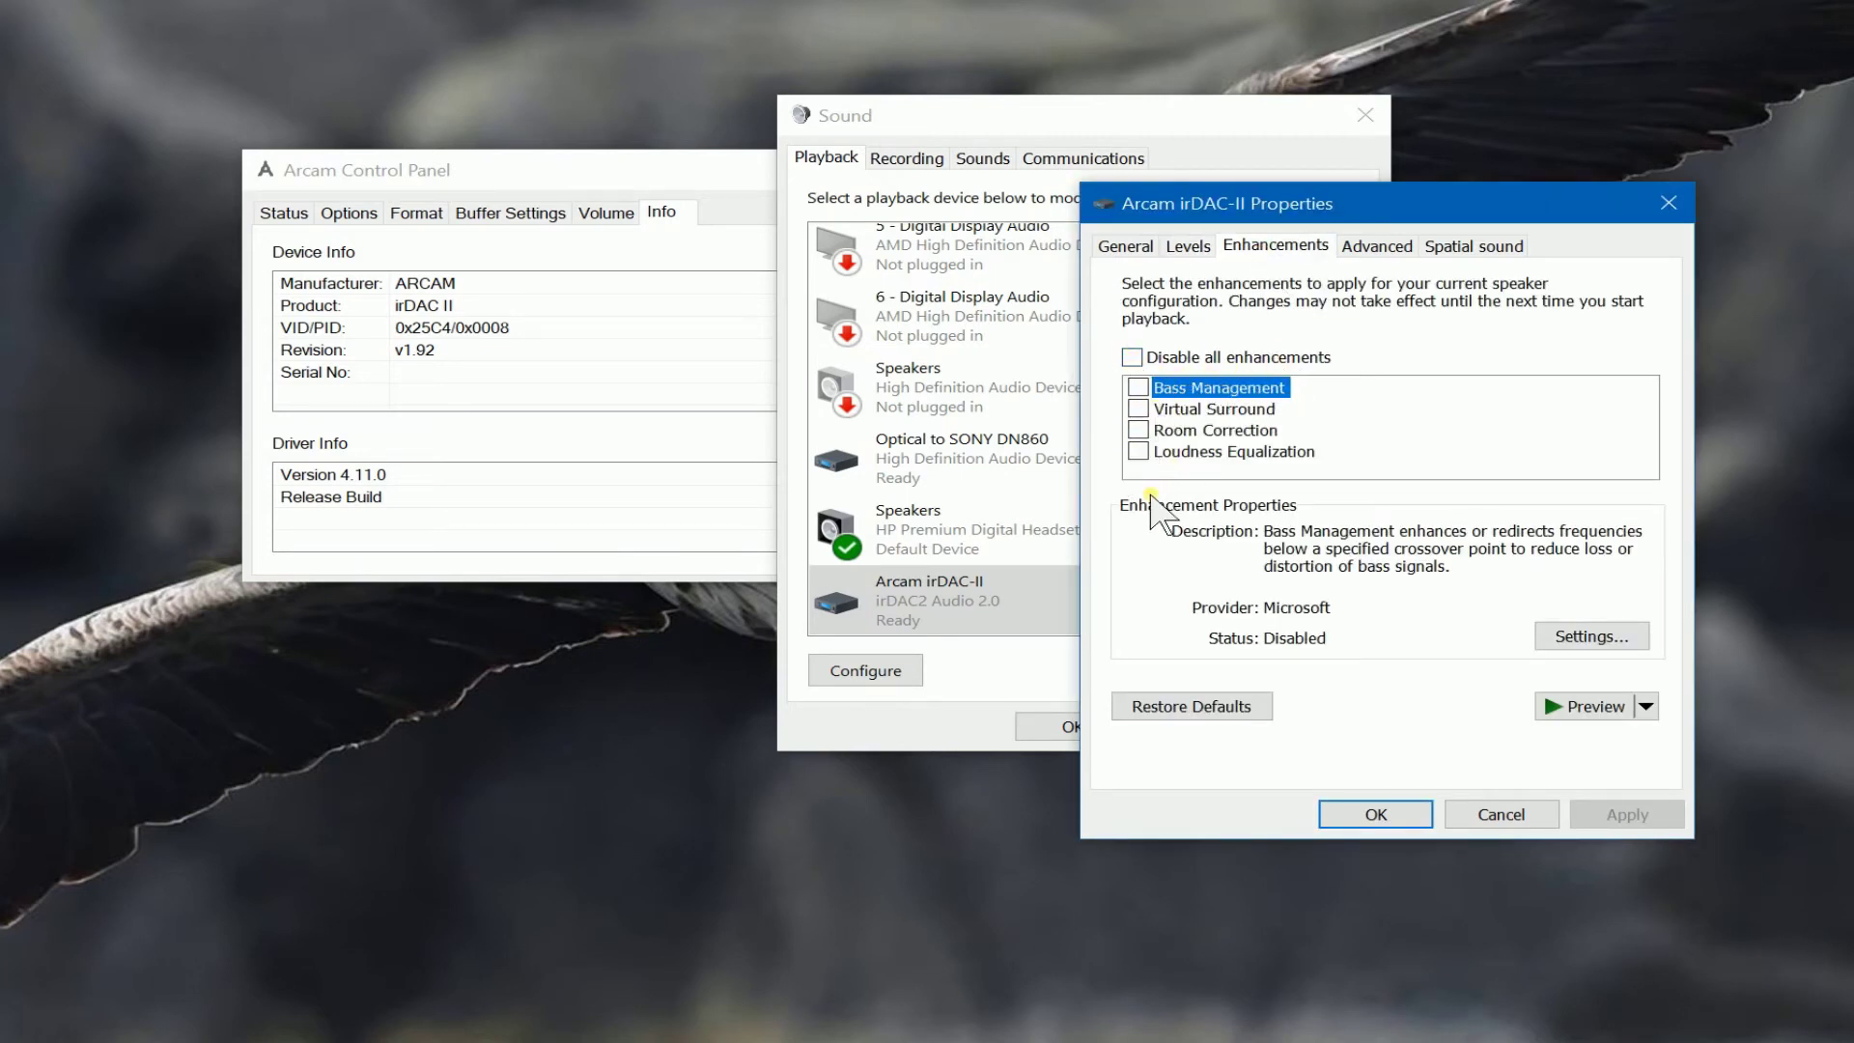
Set and test the Arcam irDAC-II default format at 24 bit, 192000 Hz (Studio Quality), apply it, and check the spatial sound format before confirming the properties.
left_click(1376, 246)
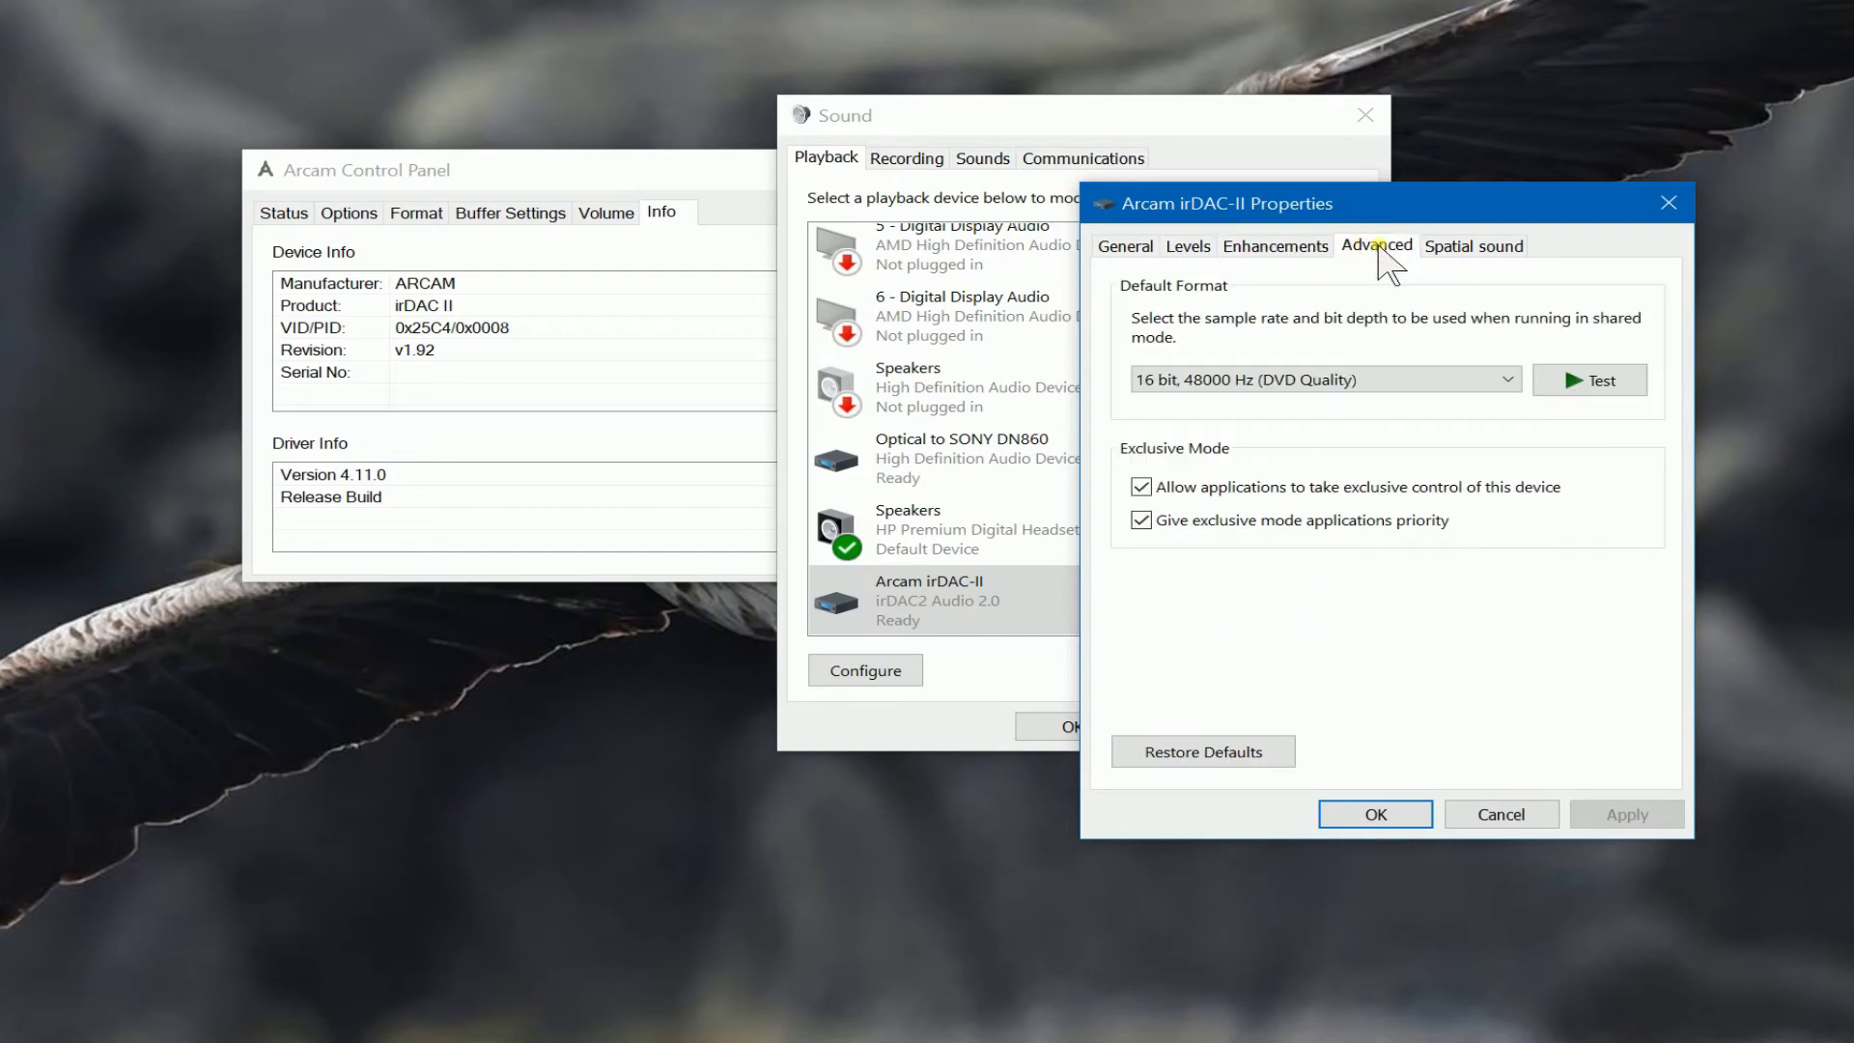
left_click(1419, 378)
left_click(1357, 618)
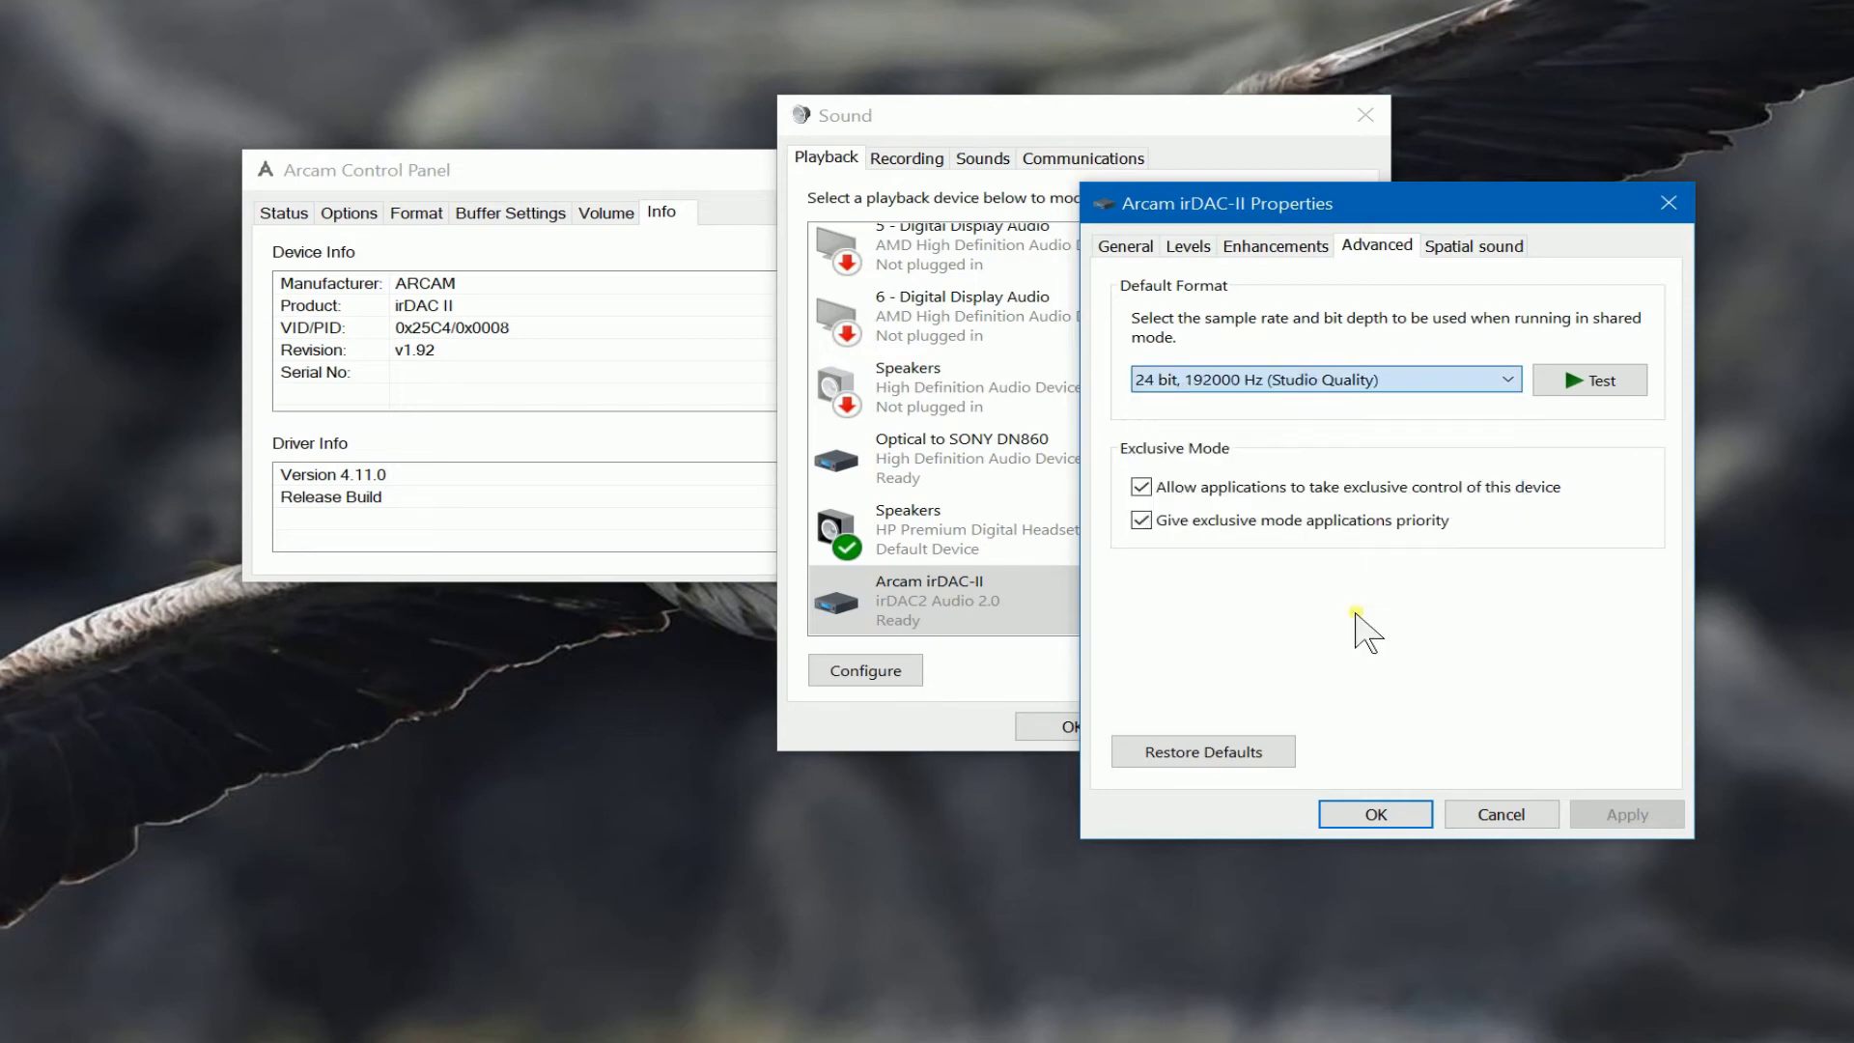
left_click(1576, 382)
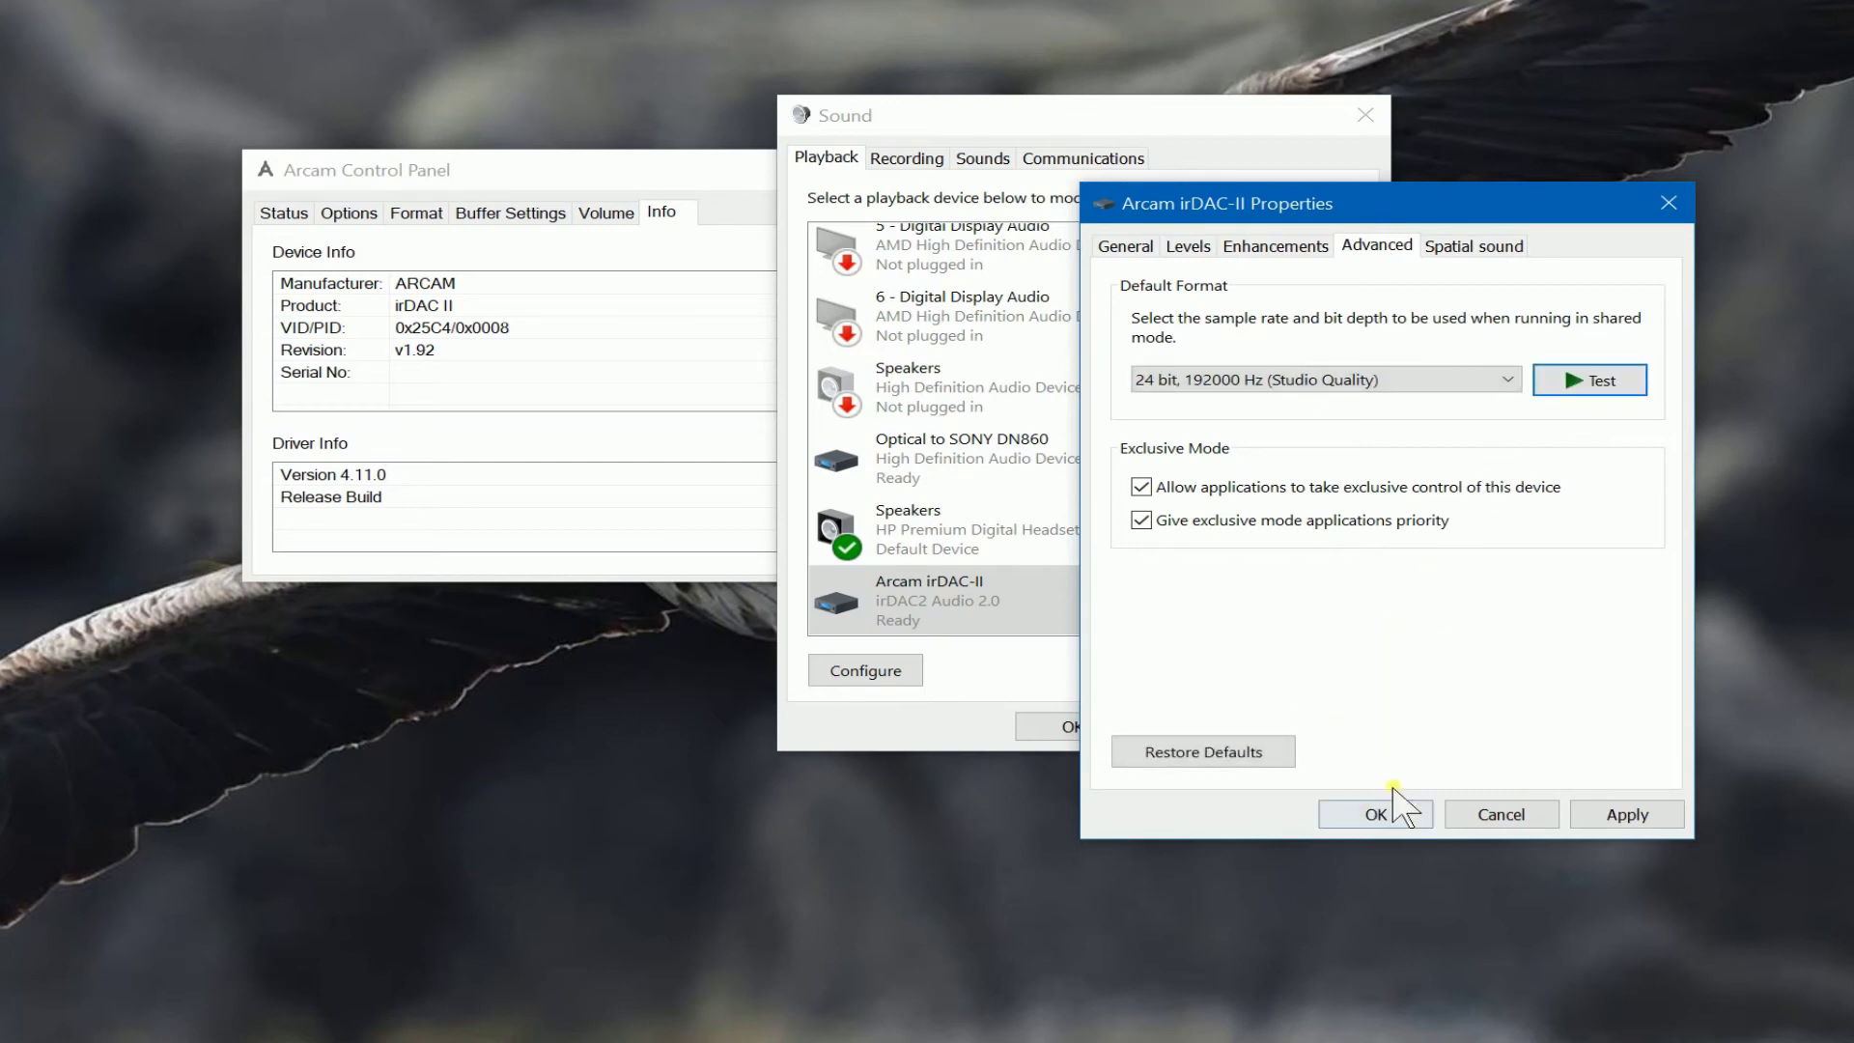
left_click(1629, 817)
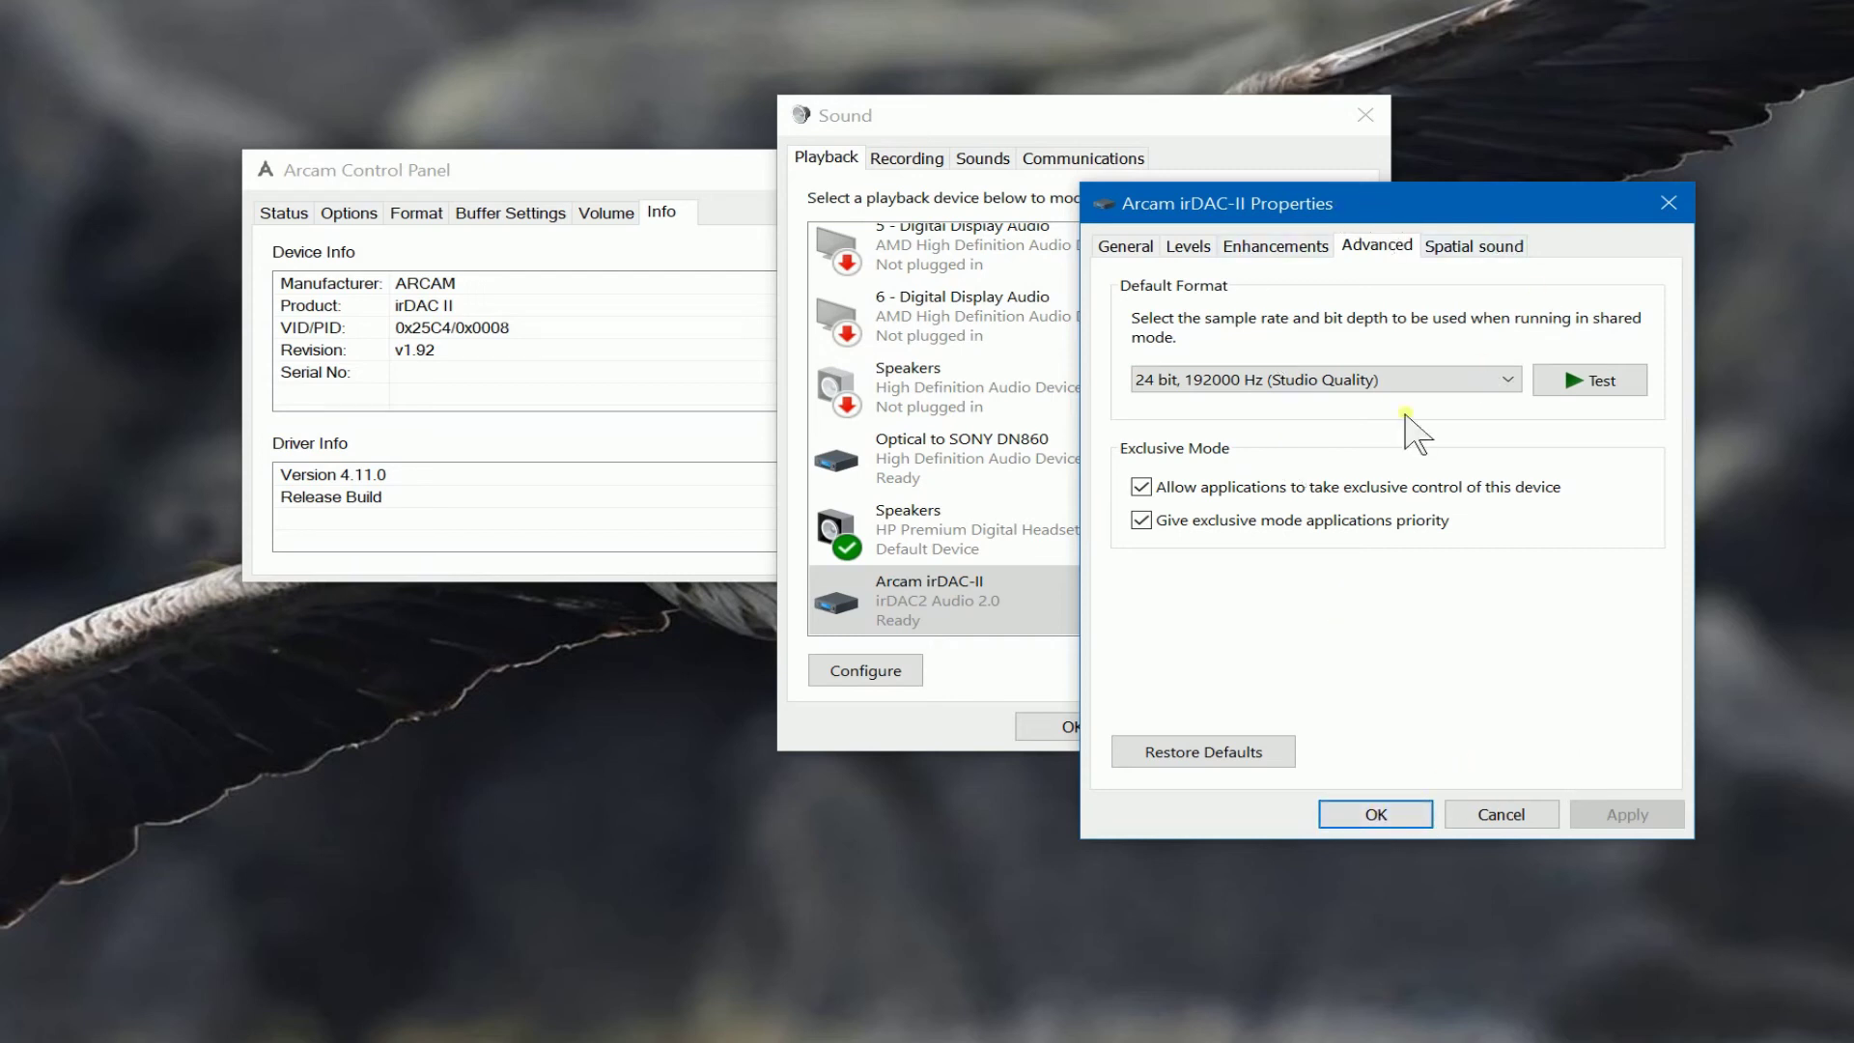
left_click(1464, 248)
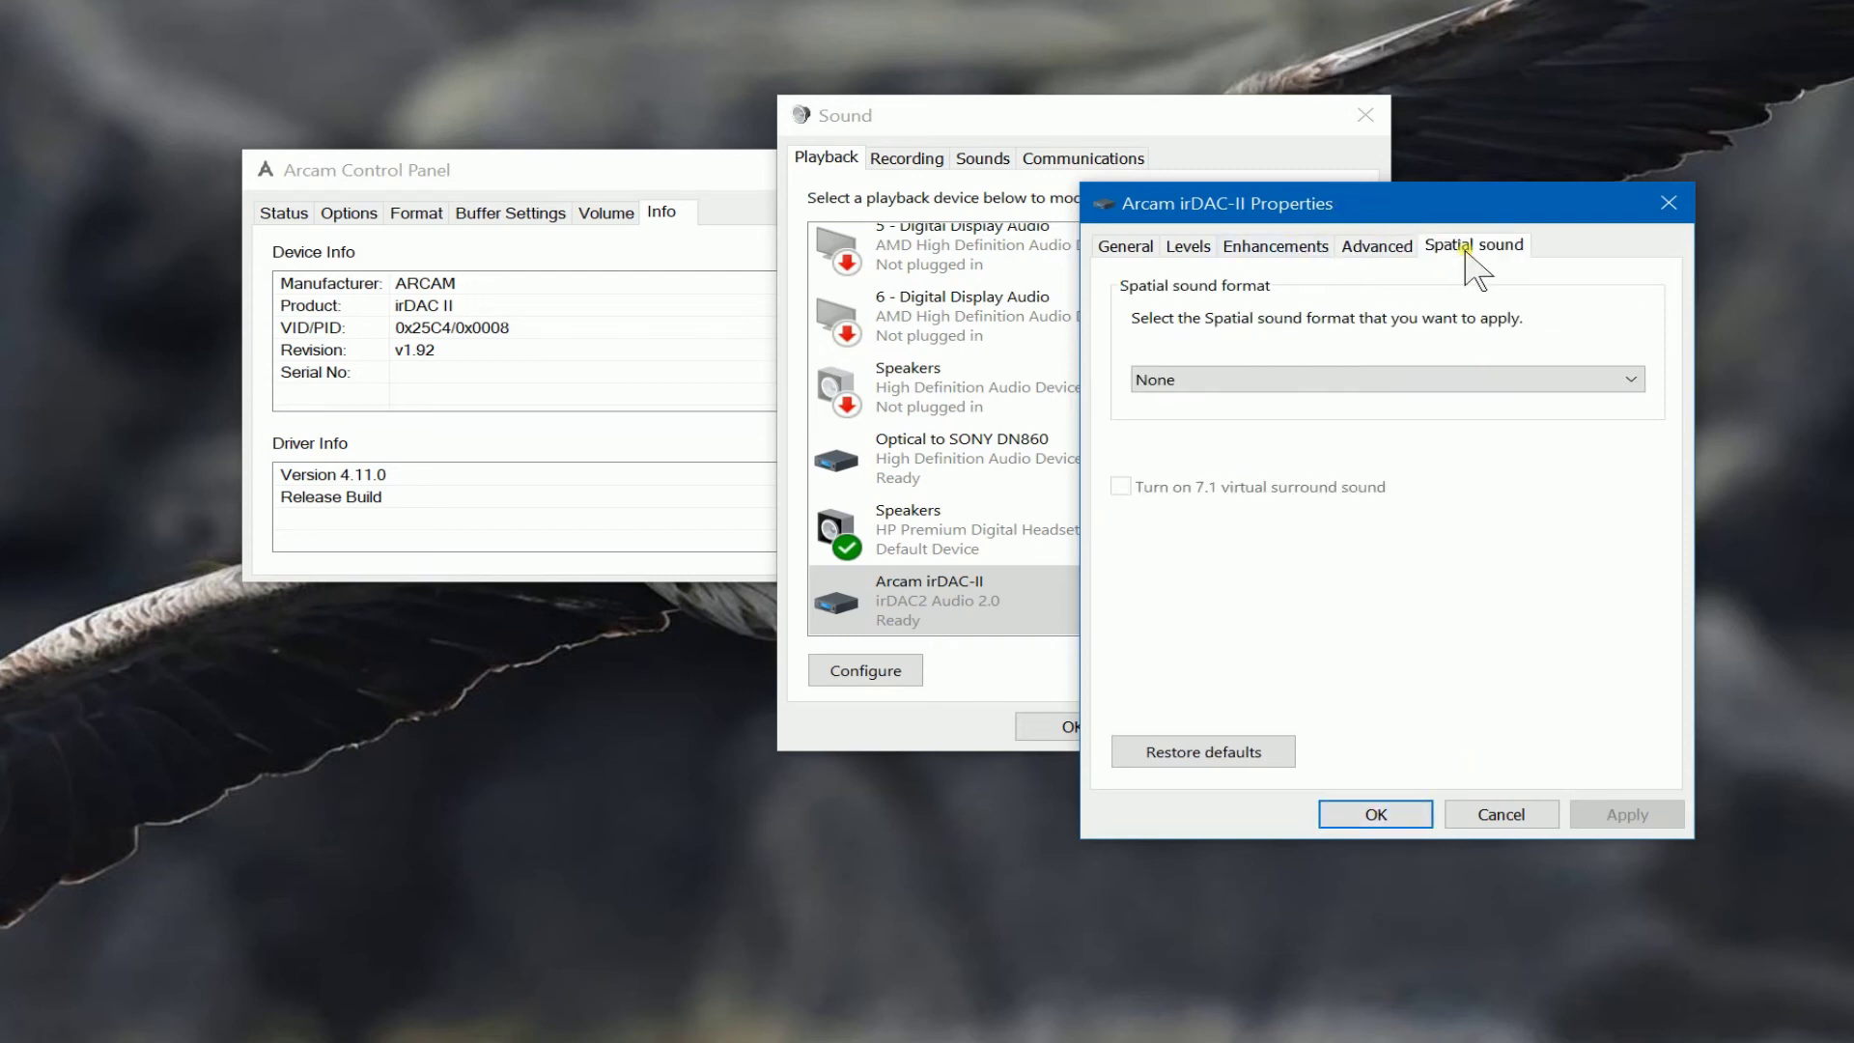
left_click(1375, 816)
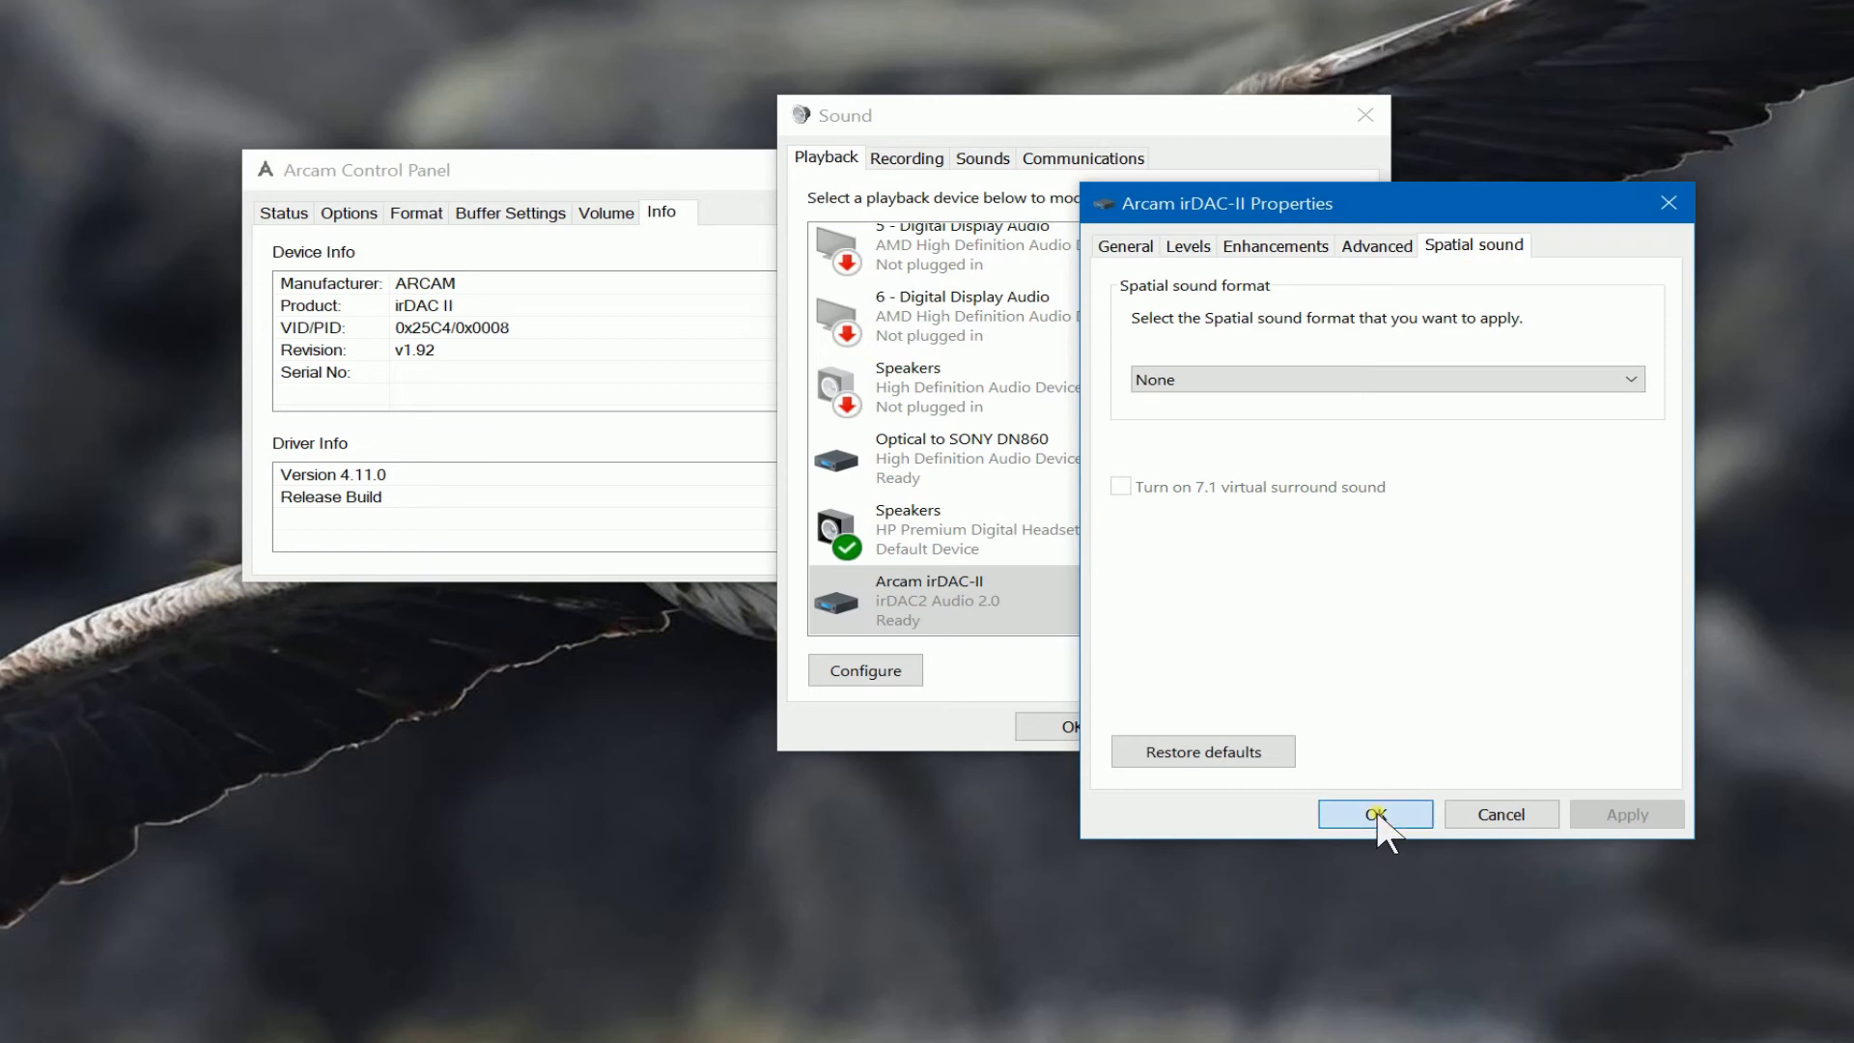